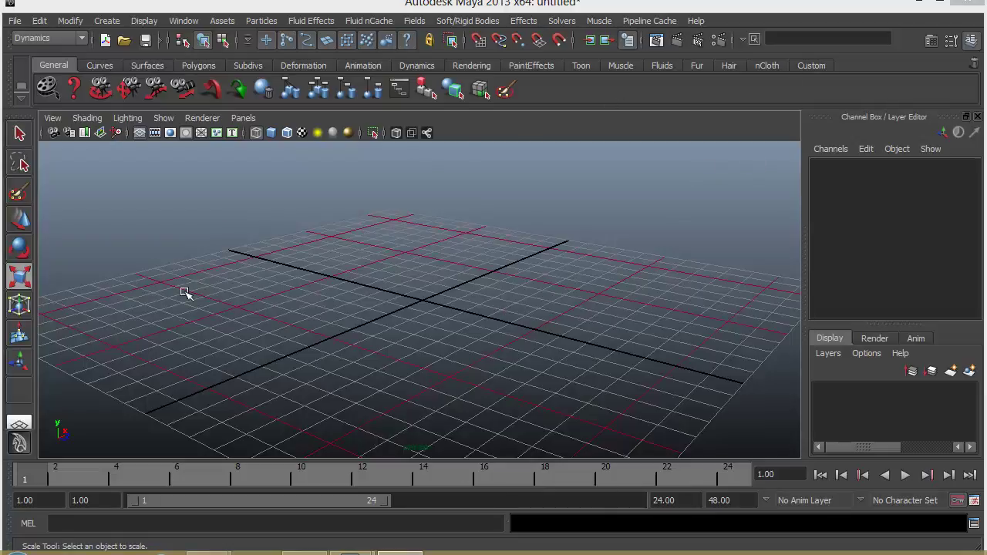
# Step: Maximise the perspective view to fill the window, then orbit down and zoom across the grid
pyautogui.hotkey('ctrl', 'space')
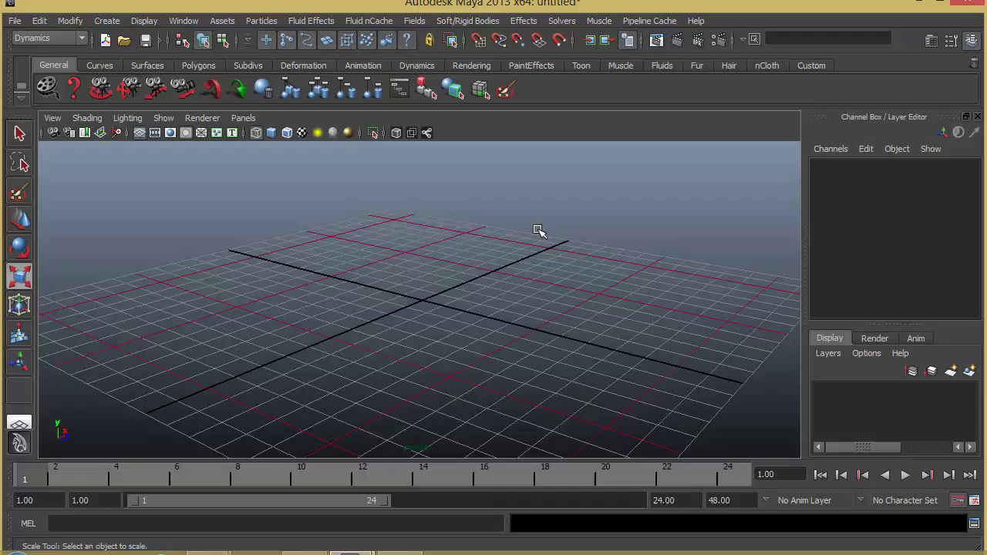
pyautogui.hotkey('ctrl', 'space')
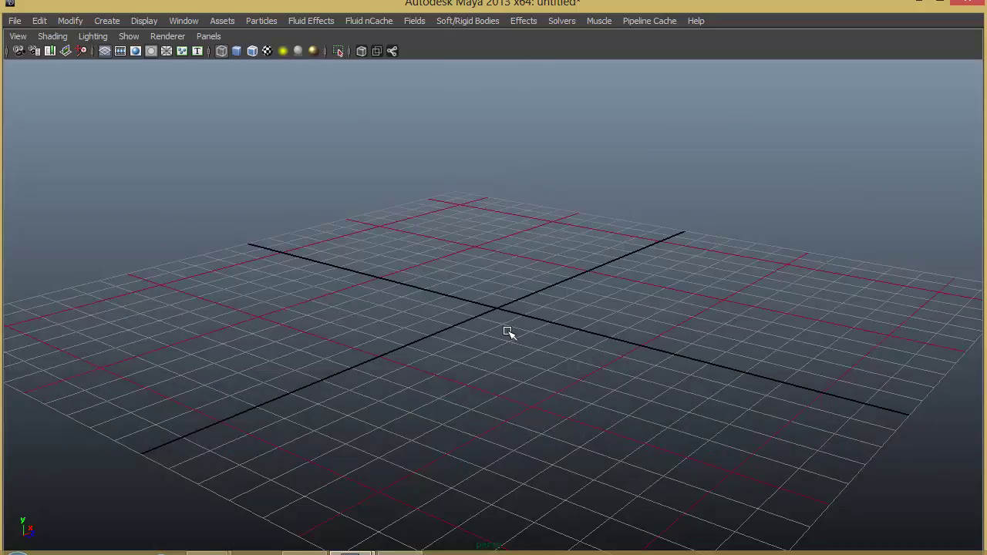
pyautogui.press('alt')
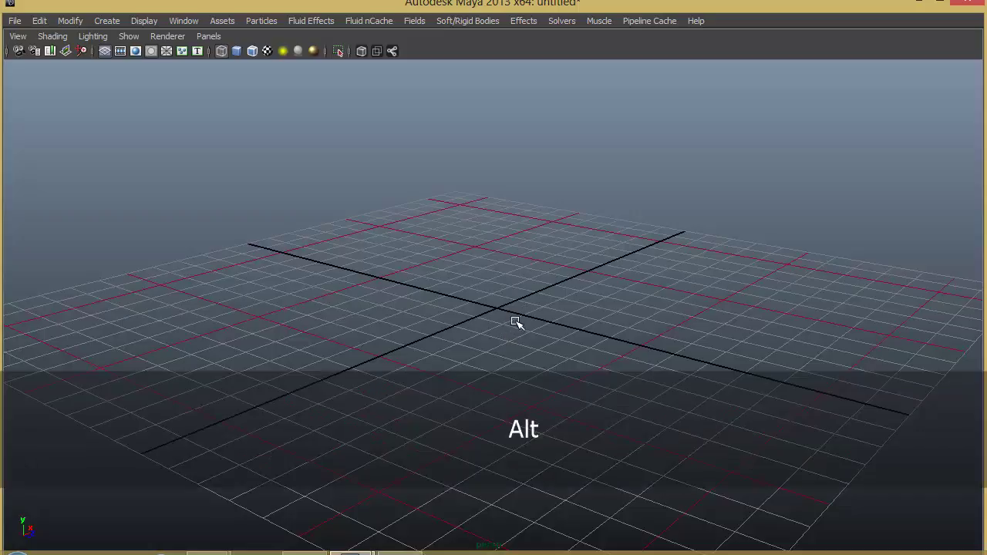
pyautogui.moveTo(515, 322)
pyautogui.keyDown('alt'); pyautogui.mouseDown()
pyautogui.moveTo(415, 311)
pyautogui.moveTo(425, 240)
pyautogui.moveTo(523, 231)
pyautogui.moveTo(555, 310)
pyautogui.moveTo(456, 358)
pyautogui.moveTo(432, 289)
pyautogui.moveTo(538, 281)
pyautogui.moveTo(517, 339)
pyautogui.mouseUp(); pyautogui.keyUp('alt')
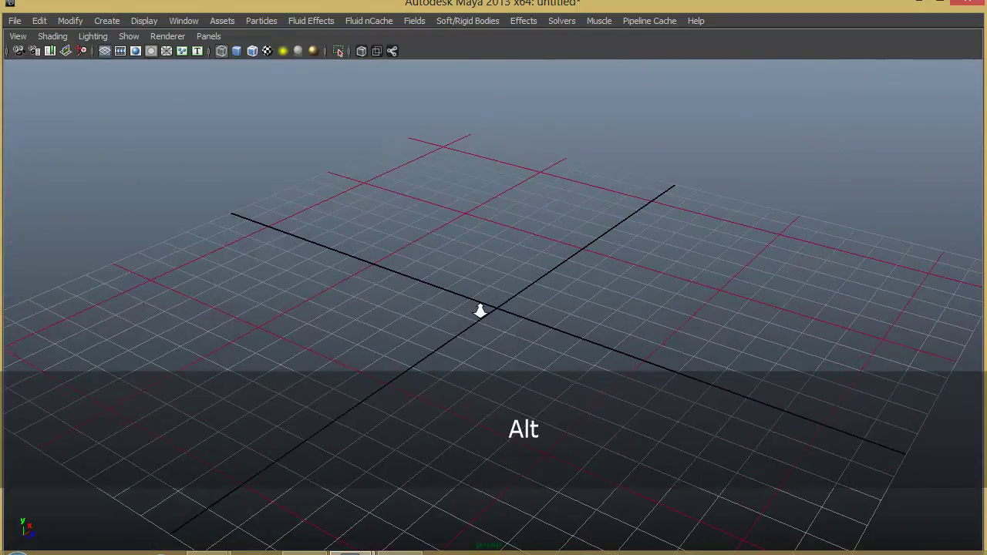
pyautogui.keyDown('alt'); pyautogui.moveTo(480, 311); pyautogui.dragTo(61, 320, button='right'); pyautogui.keyUp('alt')
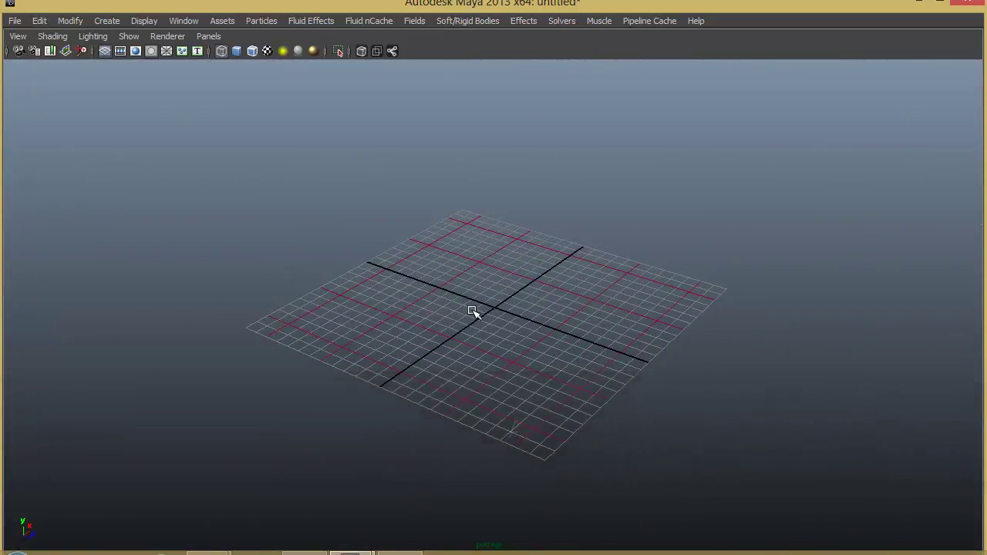
# Step: Pan sideways, orbit to a steep overhead angle, and pull the camera far back from the grid
pyautogui.press('alt')
pyautogui.keyDown('alt'); pyautogui.moveTo(506, 310); pyautogui.dragTo(423, 295, button='middle'); pyautogui.keyUp('alt')
pyautogui.keyDown('alt'); pyautogui.moveTo(423, 296); pyautogui.dragTo(414, 341); pyautogui.keyUp('alt')
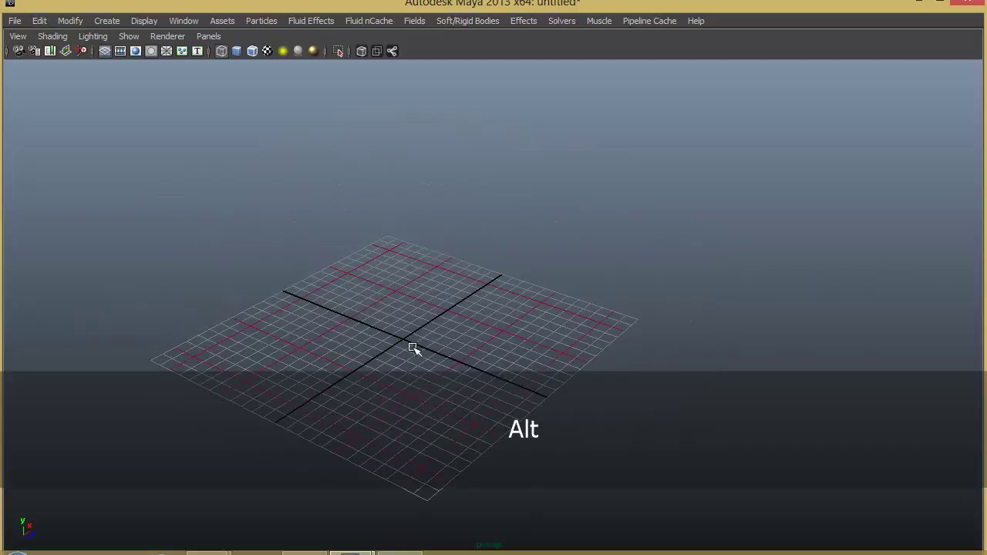
pyautogui.press('alt')
pyautogui.keyDown('alt'); pyautogui.moveTo(362, 354); pyautogui.dragTo(392, 359); pyautogui.keyUp('alt')
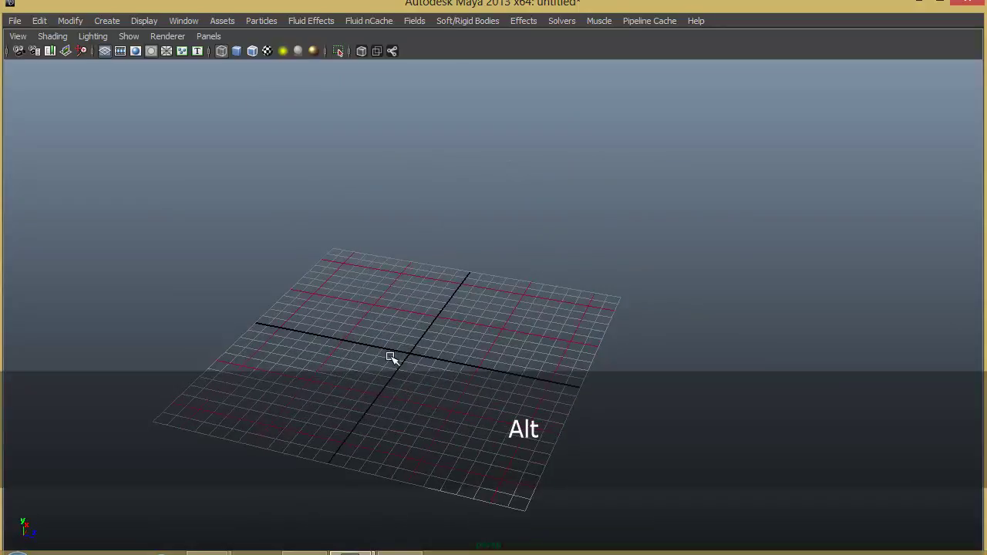
pyautogui.keyDown('alt'); pyautogui.moveTo(371, 330); pyautogui.dragTo(166, 341, button='right'); pyautogui.keyUp('alt')
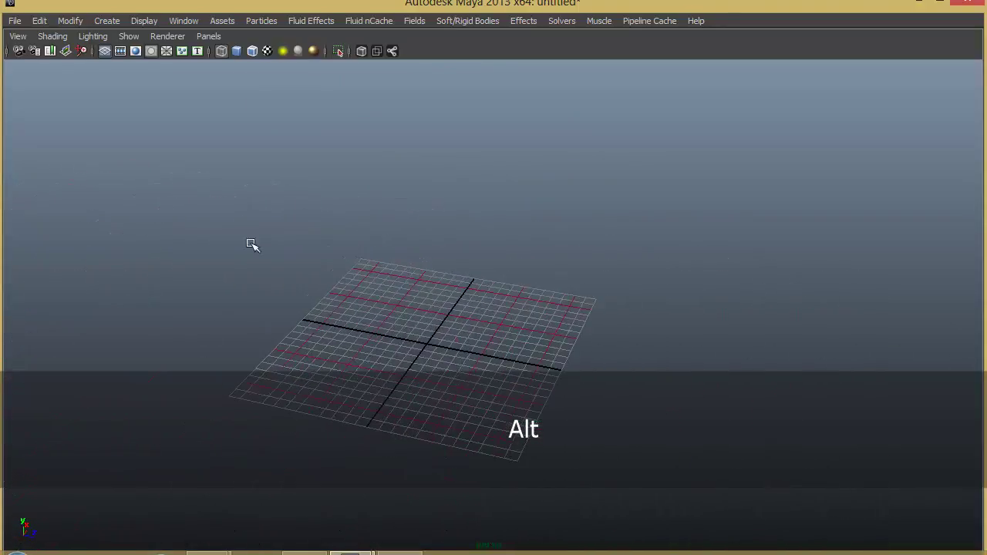
pyautogui.keyDown('alt'); pyautogui.moveTo(498, 297); pyautogui.dragTo(476, 400, button='middle'); pyautogui.keyUp('alt')
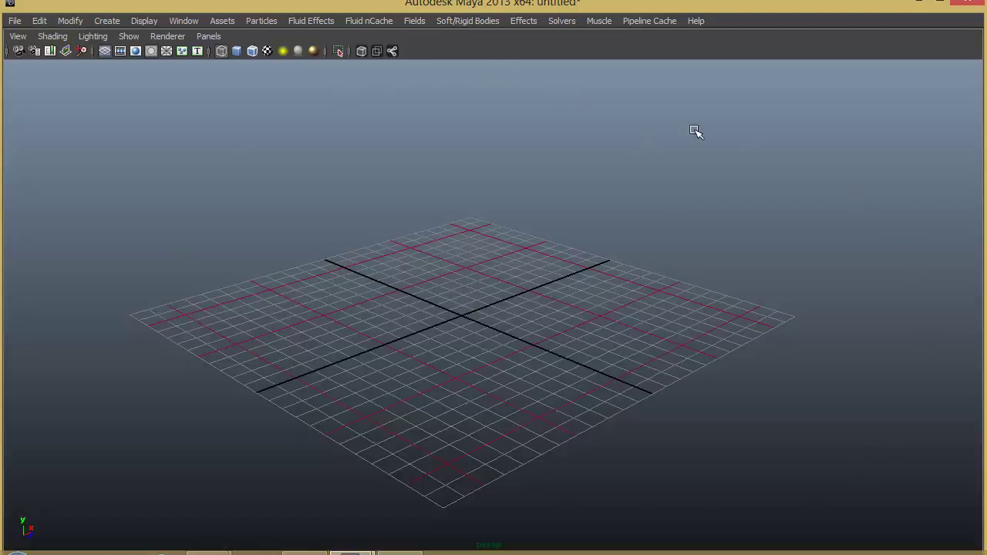
# Step: Show all UI elements around the viewport from Display > UI Elements
pyautogui.click(144, 20)
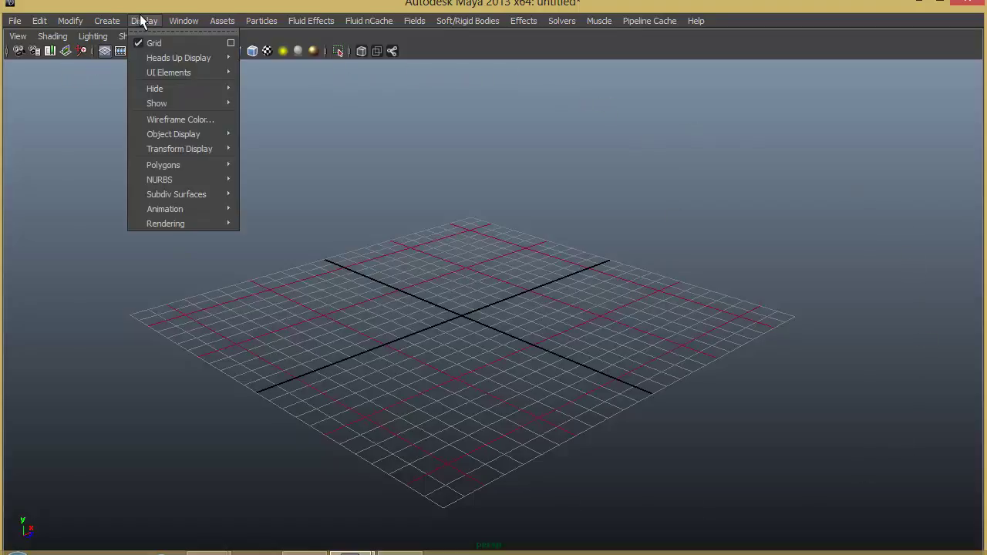
pyautogui.moveTo(155, 72)
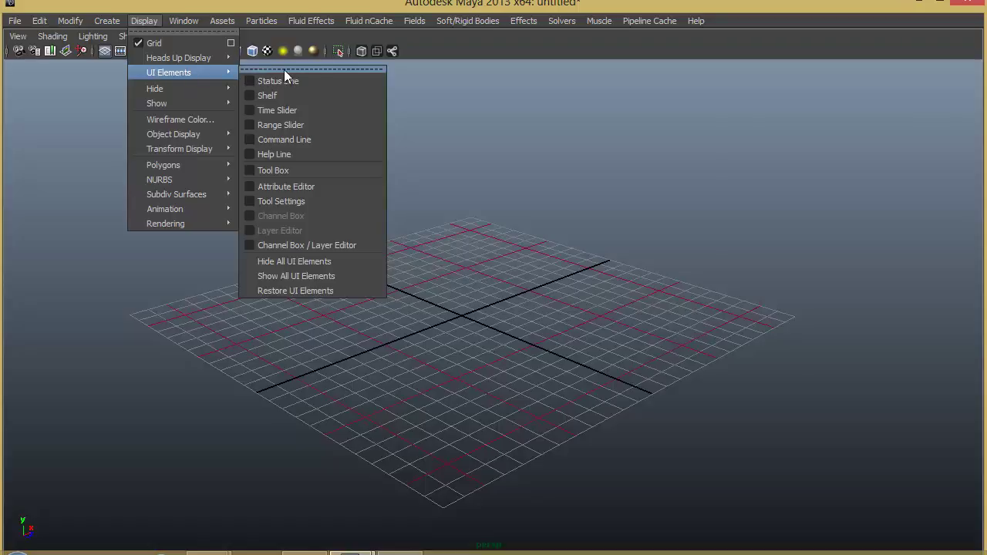
pyautogui.click(311, 275)
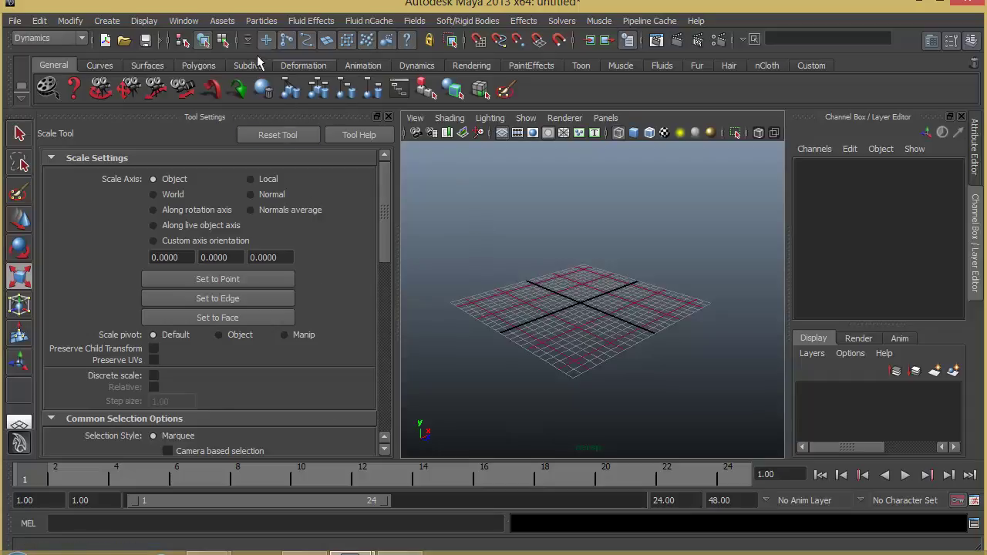
# Step: Hide all UI elements, leaving only the menus and viewport
pyautogui.click(144, 20)
pyautogui.moveTo(174, 73)
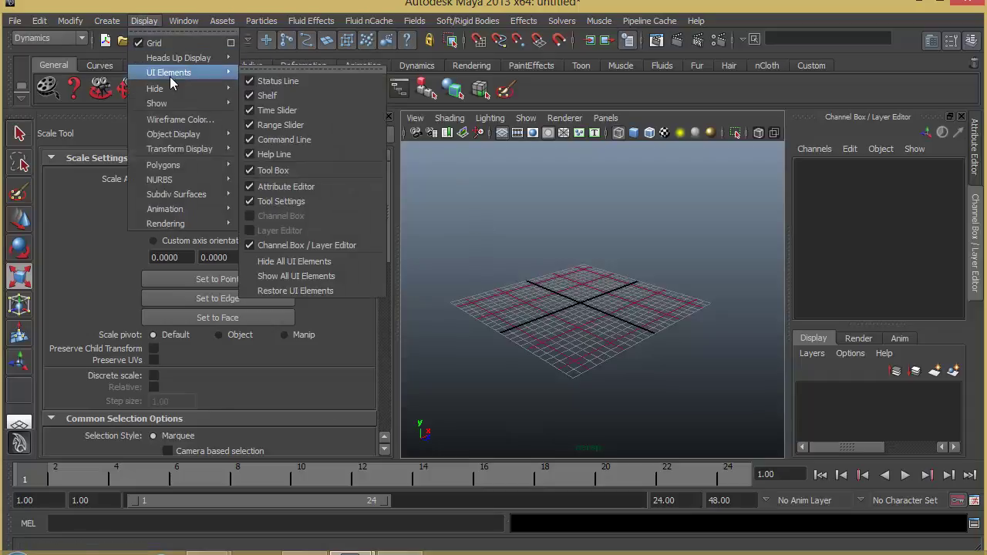
pyautogui.click(305, 263)
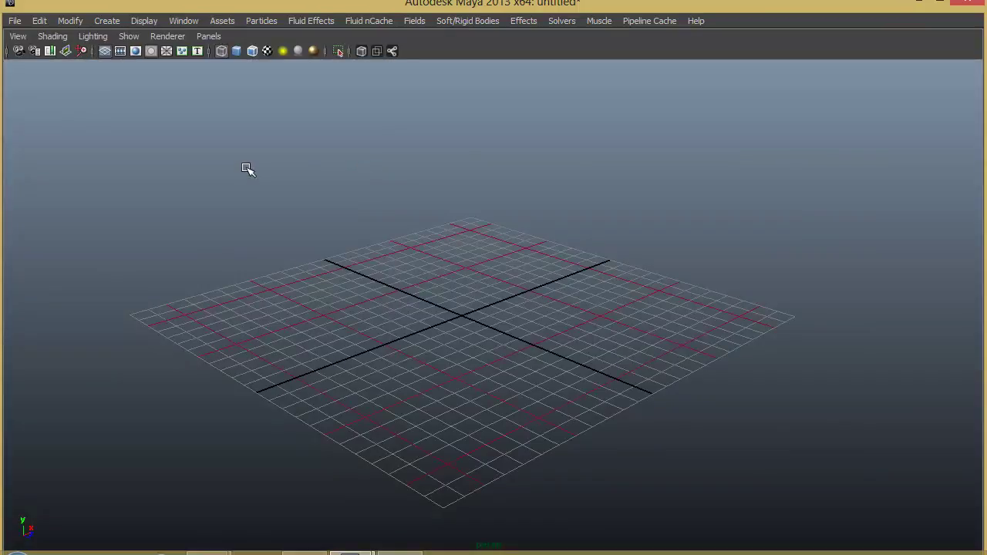
# Step: Reopen the Display > UI Elements submenu
pyautogui.click(139, 22)
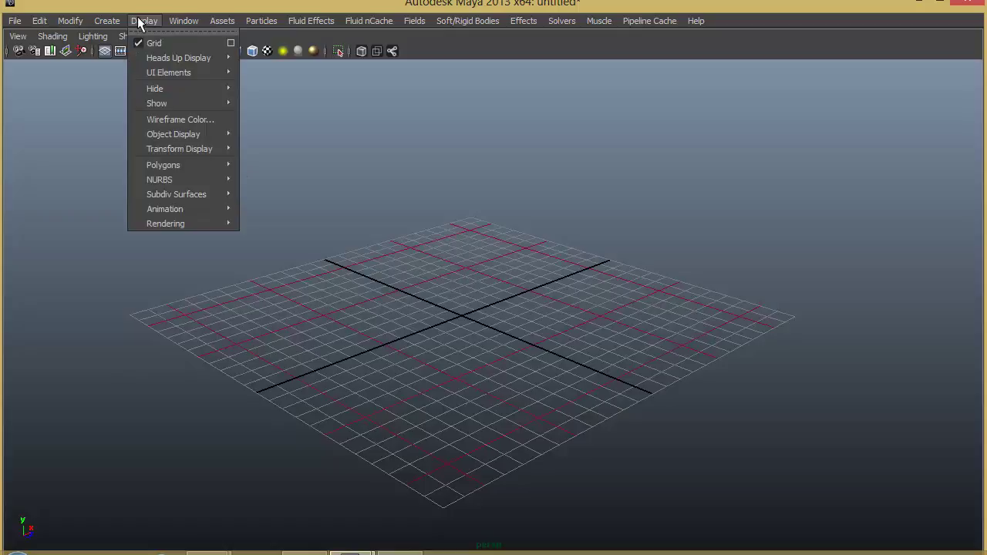
pyautogui.moveTo(185, 72)
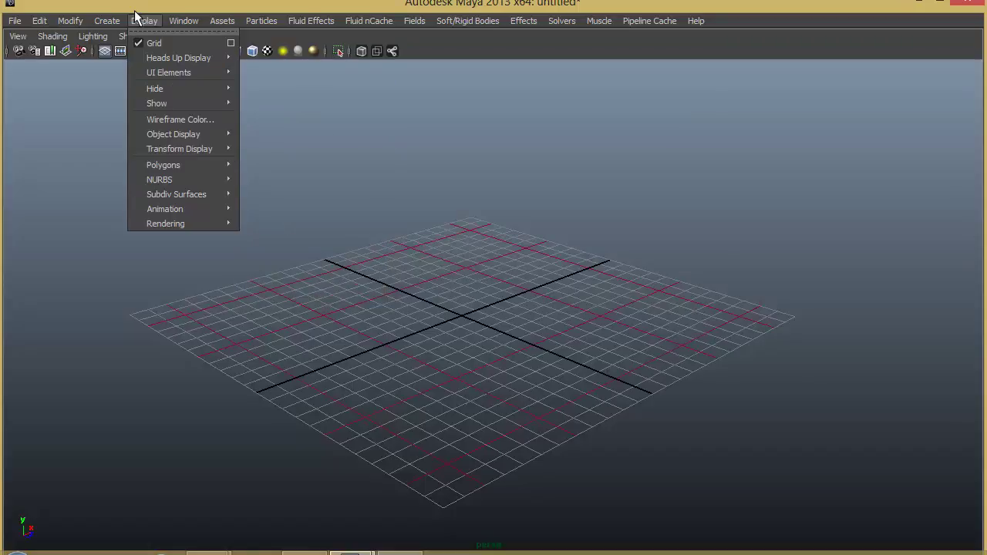
pyautogui.moveTo(225, 75)
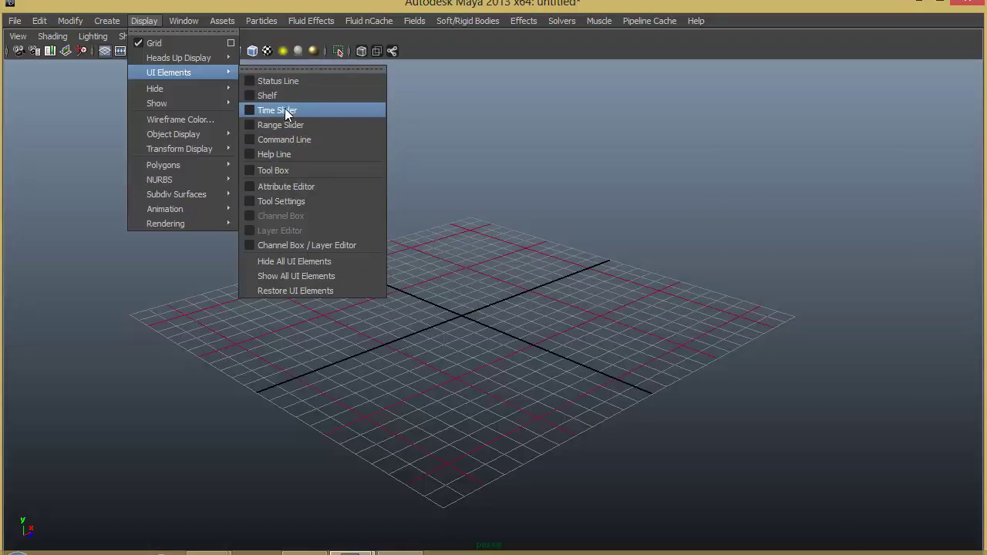
# Step: Tear off the UI Elements list and the Fluid Effects menu as floating windows
pyautogui.click(309, 68)
pyautogui.moveTo(312, 54); pyautogui.dragTo(845, 118)
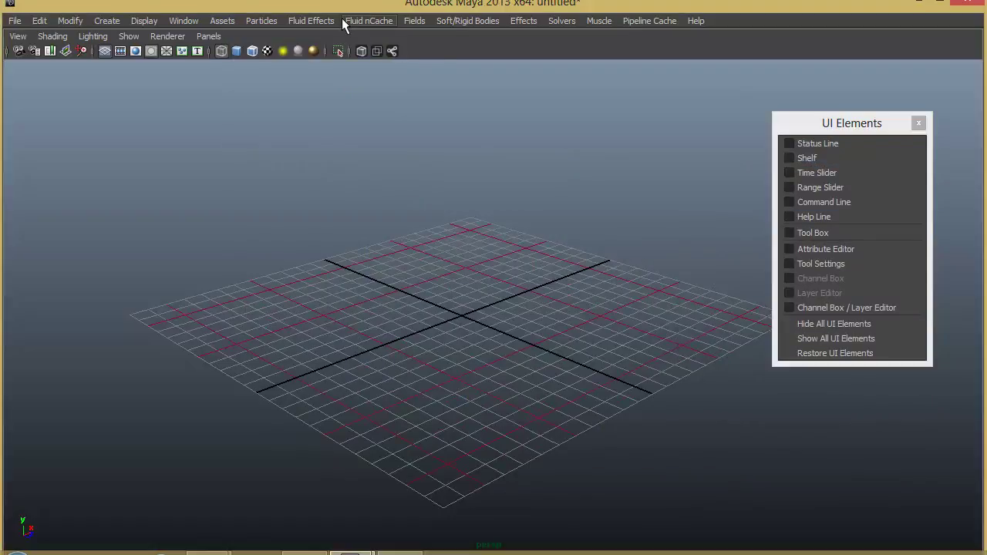
pyautogui.click(309, 21)
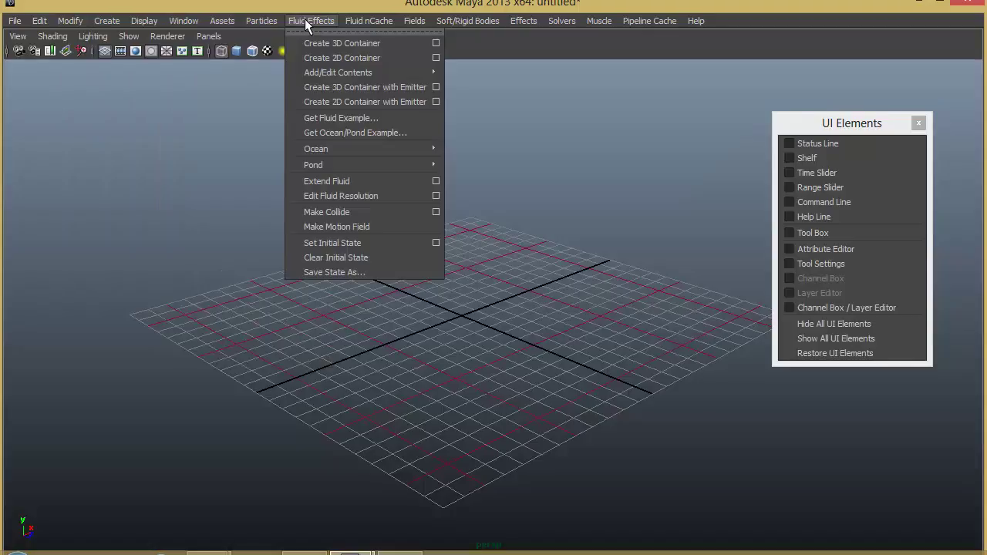
pyautogui.click(307, 31)
pyautogui.moveTo(331, 16); pyautogui.dragTo(191, 122)
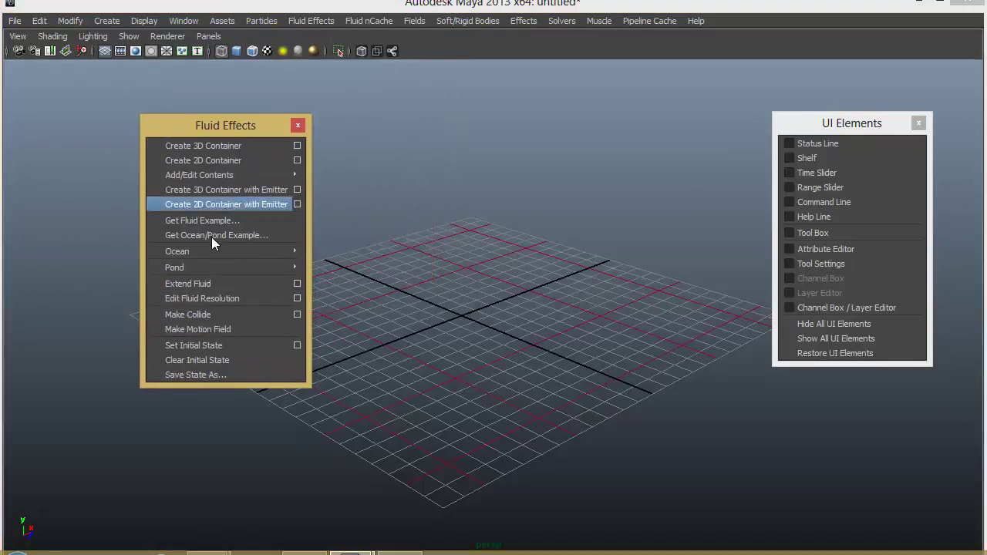
# Step: Tear off and close the Ocean and Fluid Effects windows, then lower the UI Elements window
pyautogui.moveTo(215, 251)
pyautogui.click(352, 247)
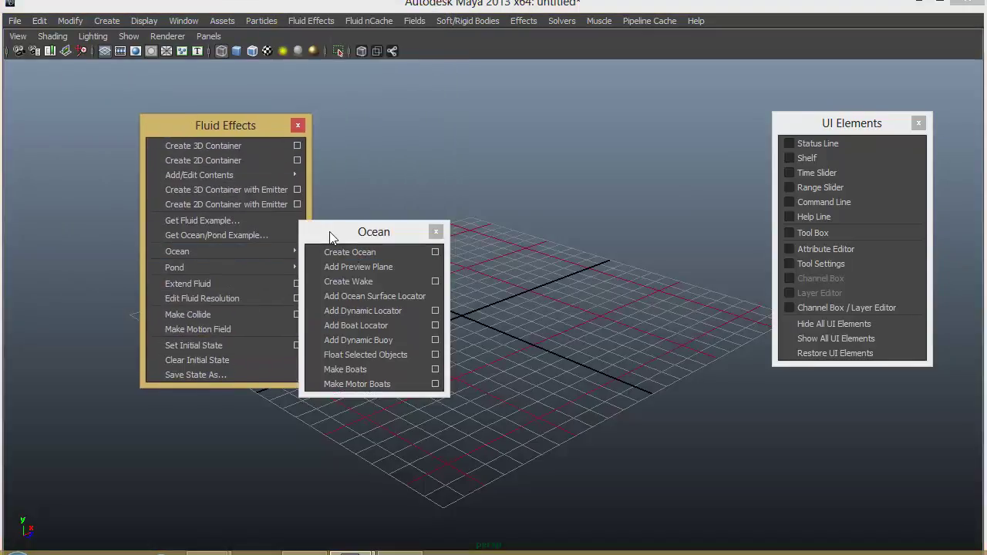
pyautogui.moveTo(332, 236); pyautogui.dragTo(481, 229)
pyautogui.click(582, 225)
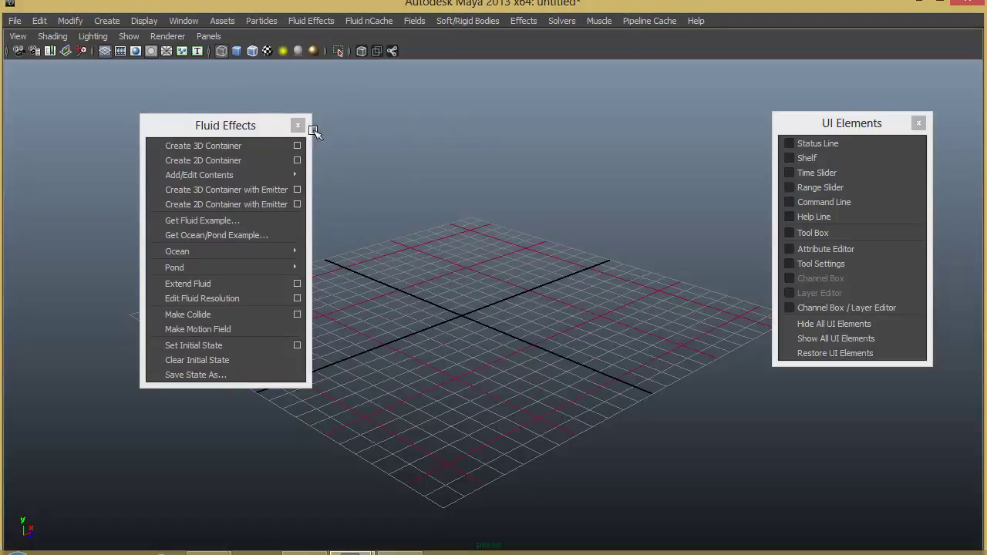
pyautogui.click(297, 125)
pyautogui.moveTo(862, 115); pyautogui.dragTo(860, 190)
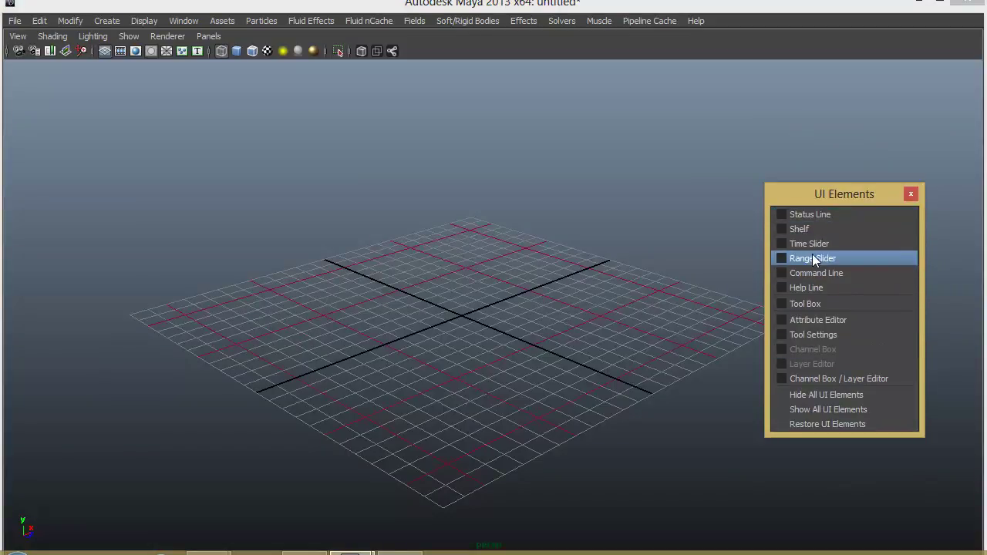
# Step: Show the Status Line and switch menu sets through Animation, Polygons and Dynamics
pyautogui.click(808, 215)
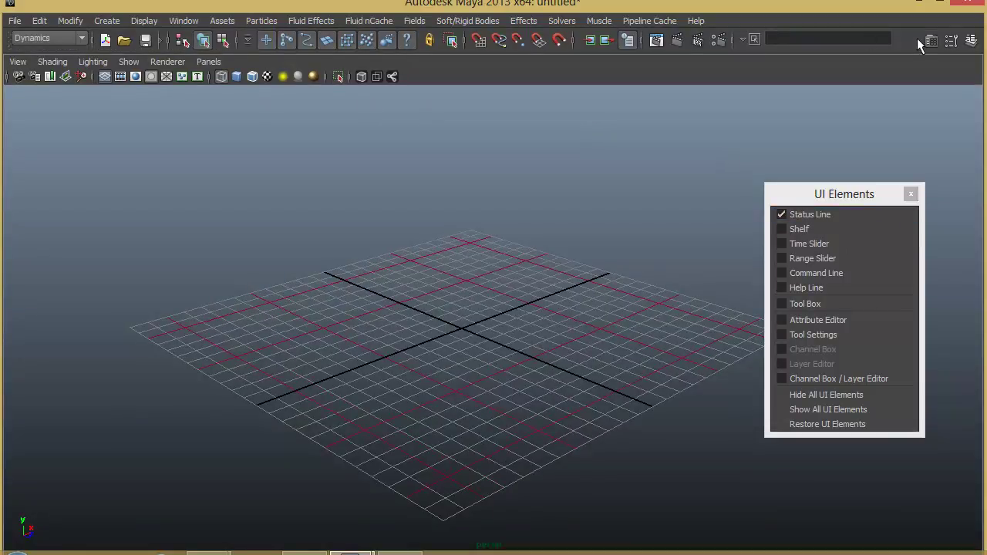
pyautogui.click(63, 42)
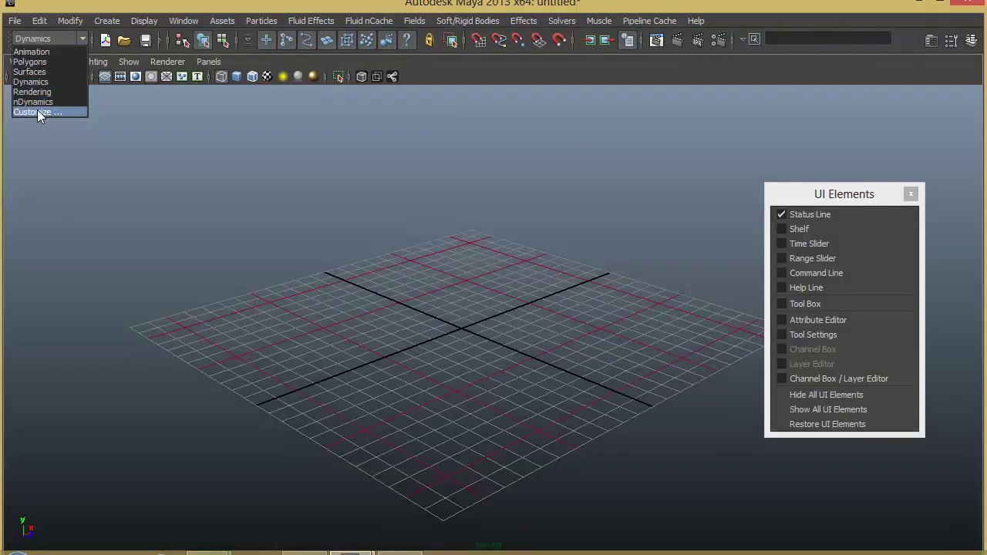
pyautogui.click(40, 52)
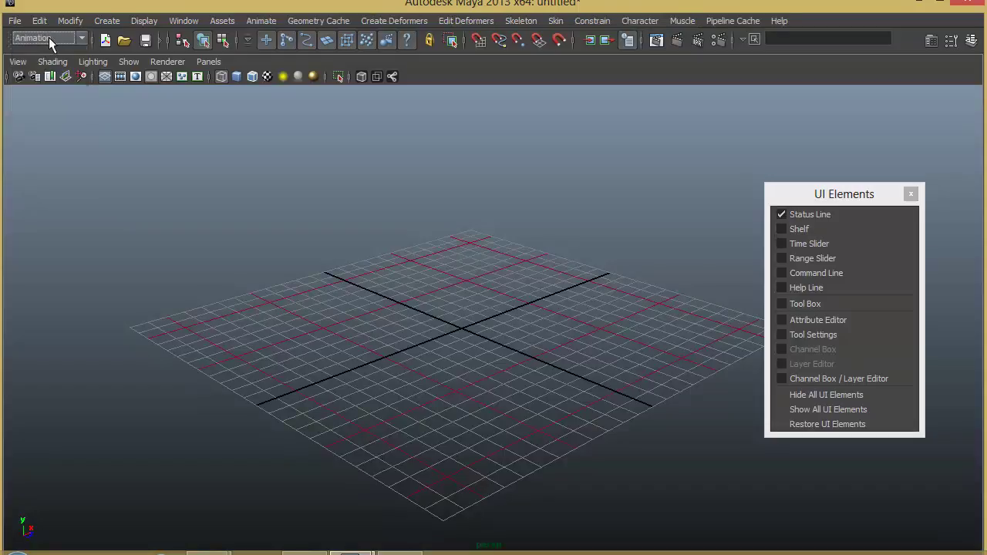
pyautogui.click(49, 37)
pyautogui.click(44, 61)
pyautogui.click(54, 38)
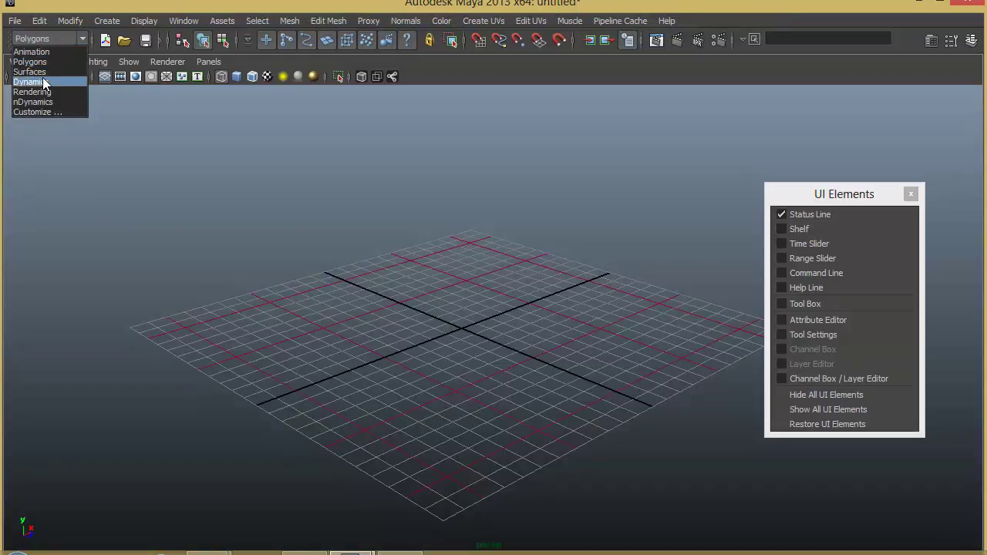
pyautogui.click(44, 82)
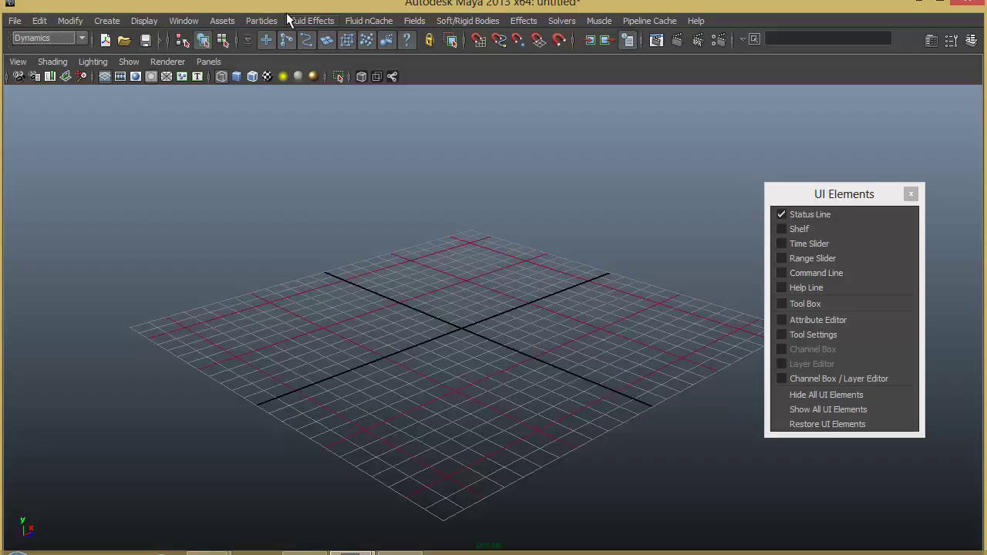
# Step: Cycle again through Animation and Polygons, previewing Pipeline Cache, back to Dynamics
pyautogui.click(49, 35)
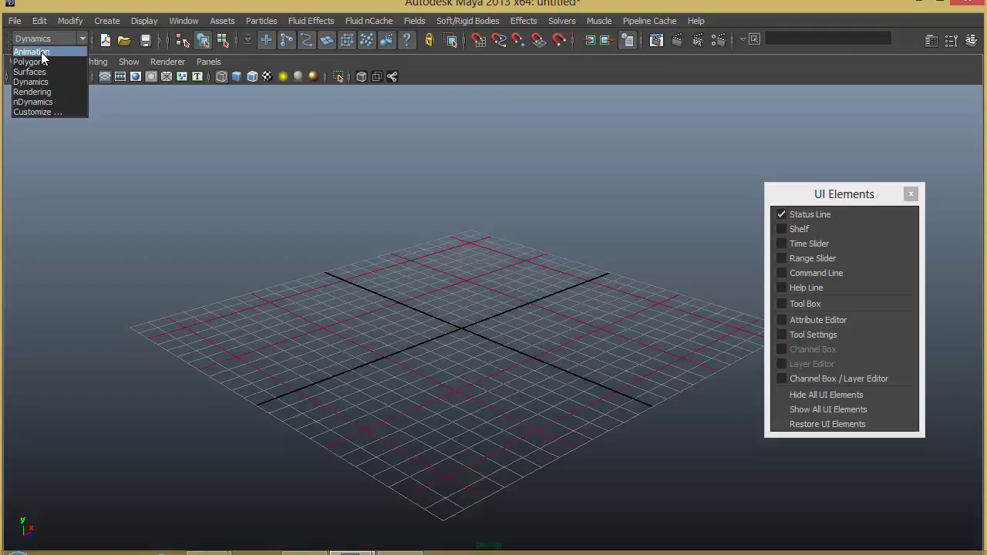
pyautogui.click(31, 51)
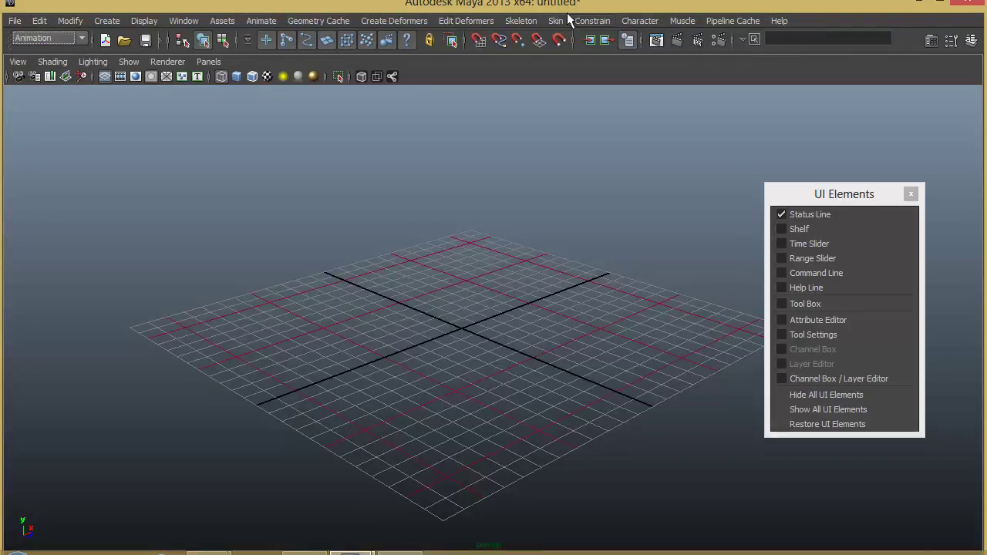
pyautogui.click(68, 32)
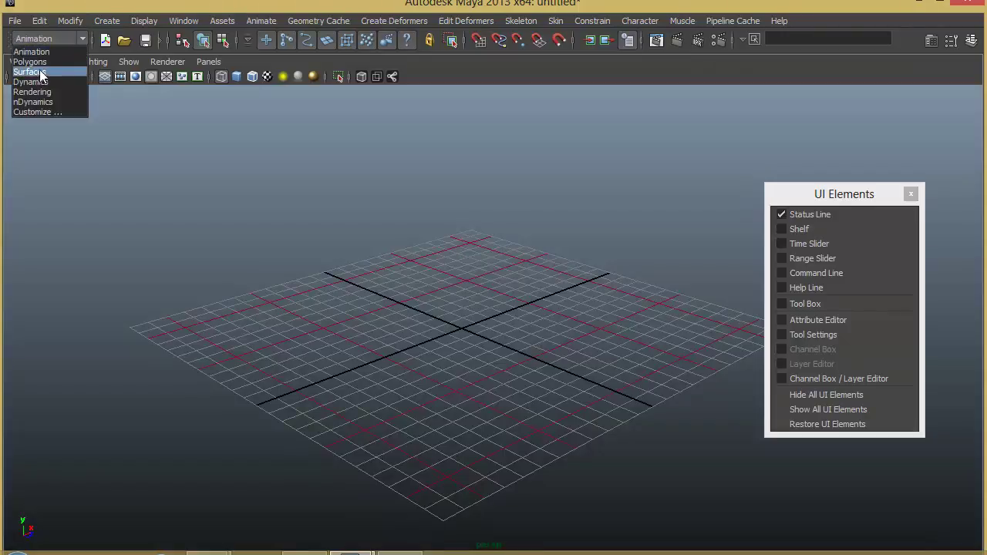
pyautogui.click(45, 62)
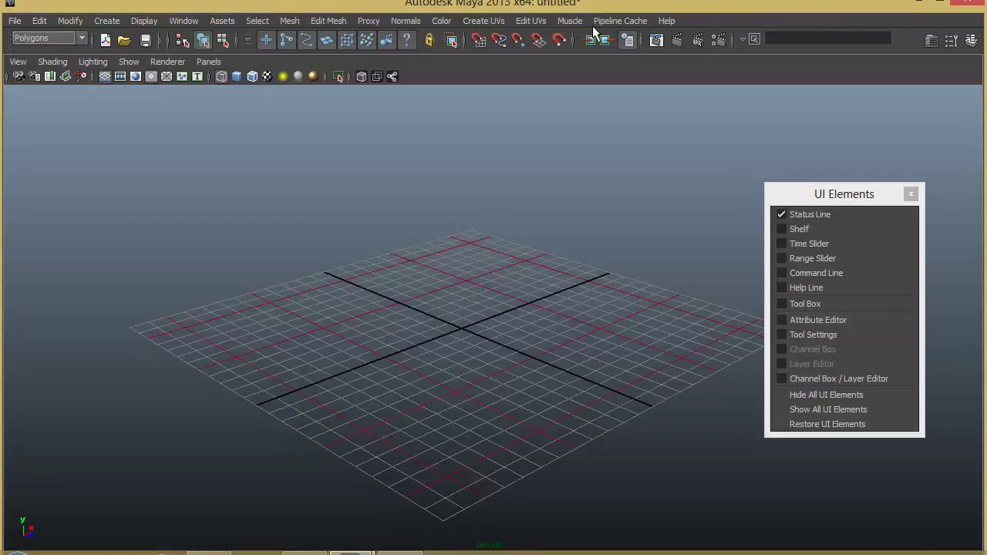
pyautogui.click(646, 22)
pyautogui.moveTo(570, 21)
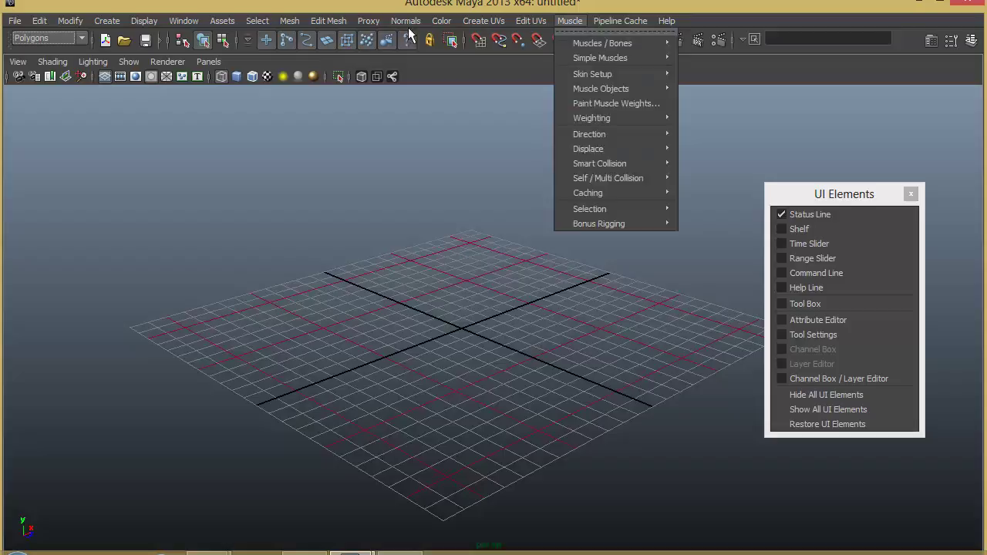
pyautogui.click(35, 38)
pyautogui.click(44, 81)
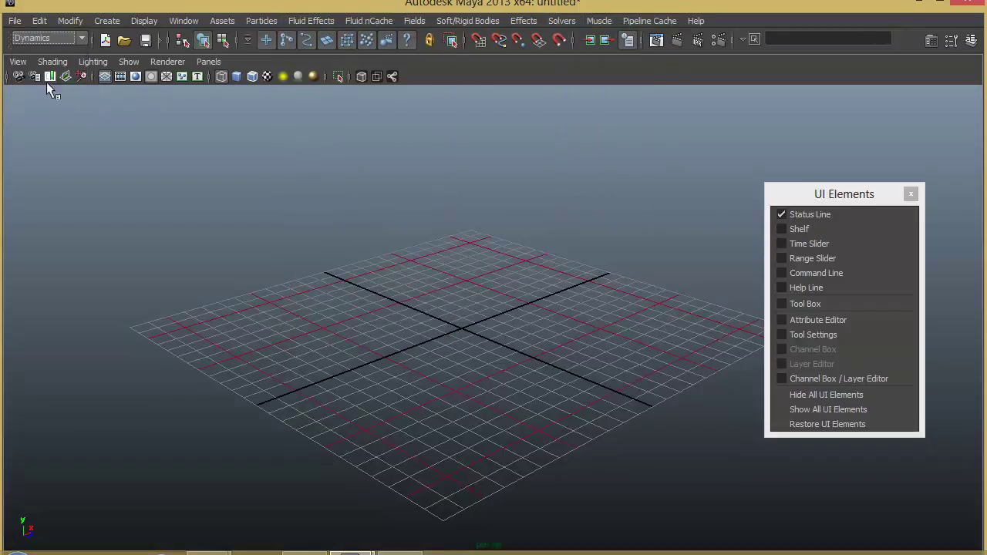
# Step: Preview the Fluid Effects and other Dynamics menus, closing Assets without choosing
pyautogui.click(320, 21)
pyautogui.moveTo(381, 23)
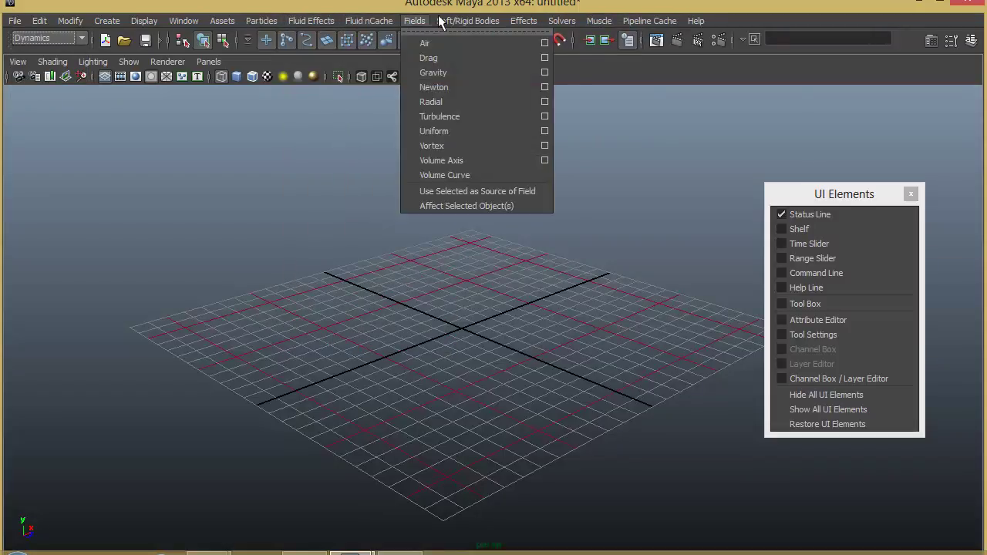
pyautogui.moveTo(646, 25)
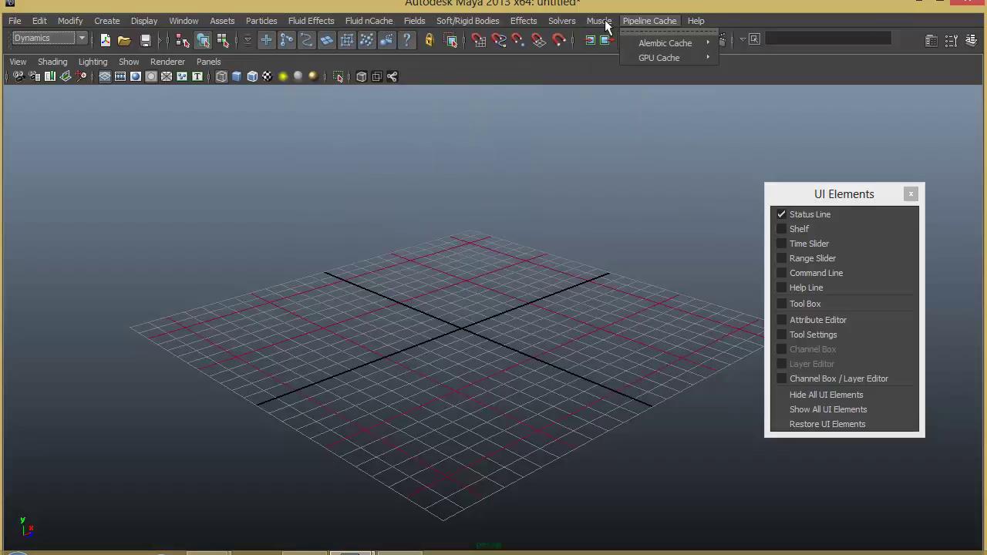
pyautogui.moveTo(25, 26)
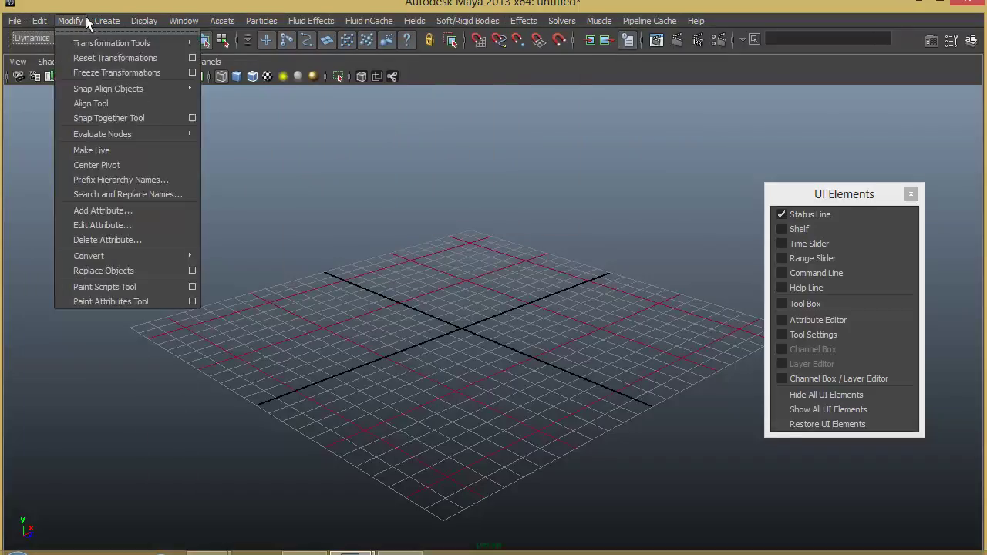
pyautogui.moveTo(38, 23)
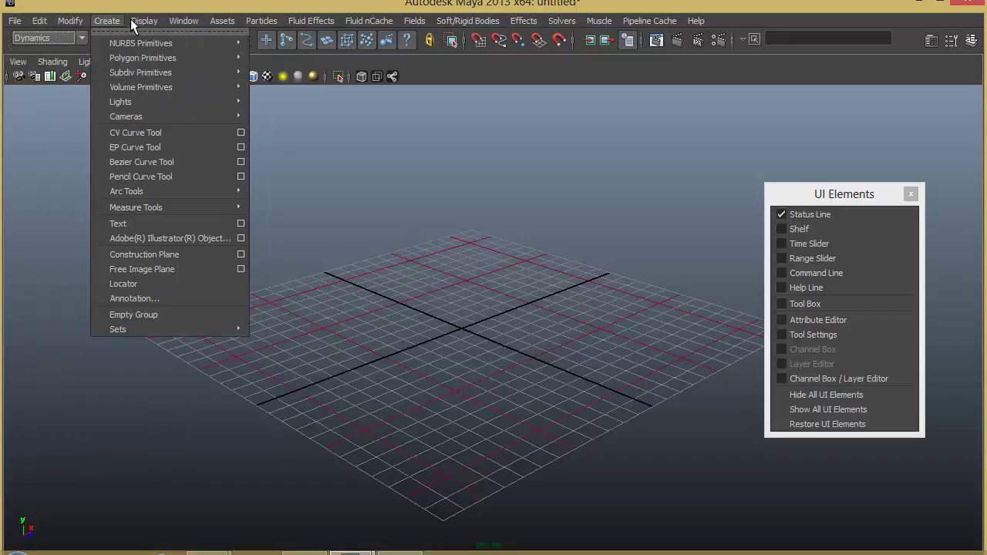
pyautogui.moveTo(237, 26)
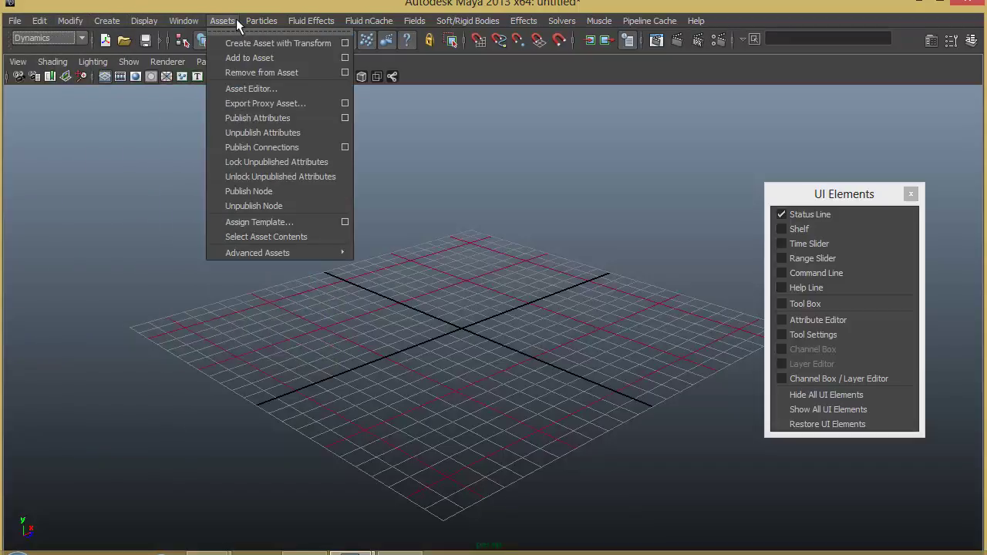
pyautogui.click(148, 42)
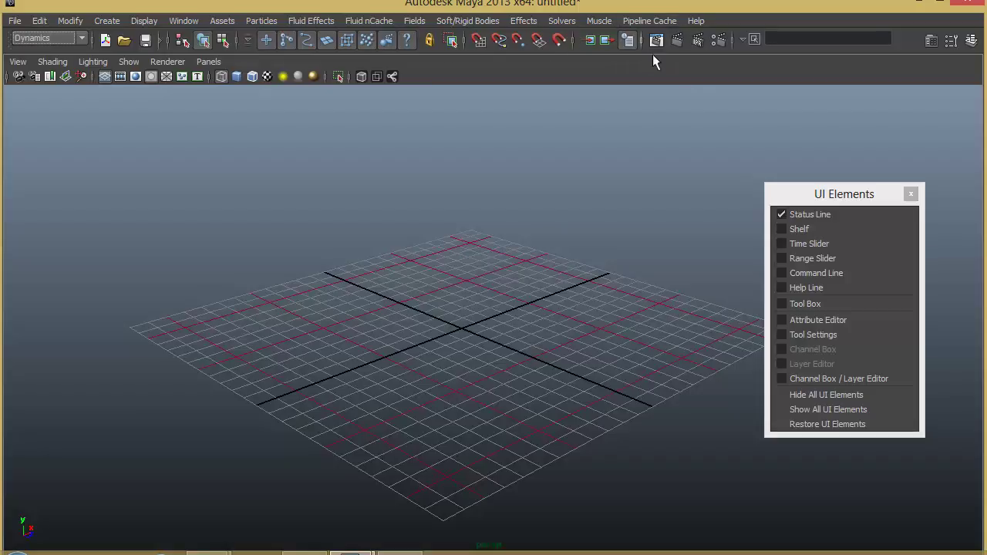
# Step: Show the Shelf and step through its Curves to Rendering tabs
pyautogui.click(816, 230)
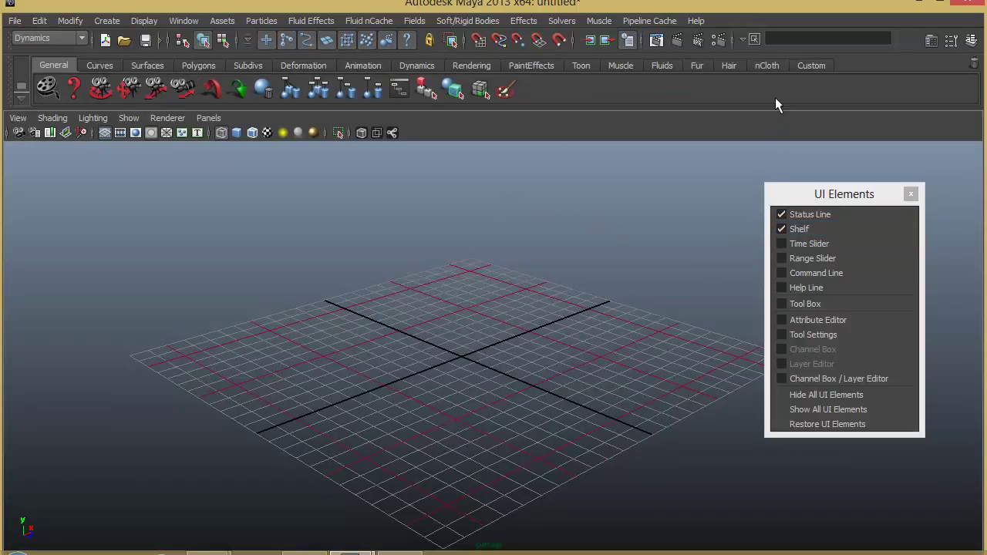
pyautogui.click(110, 65)
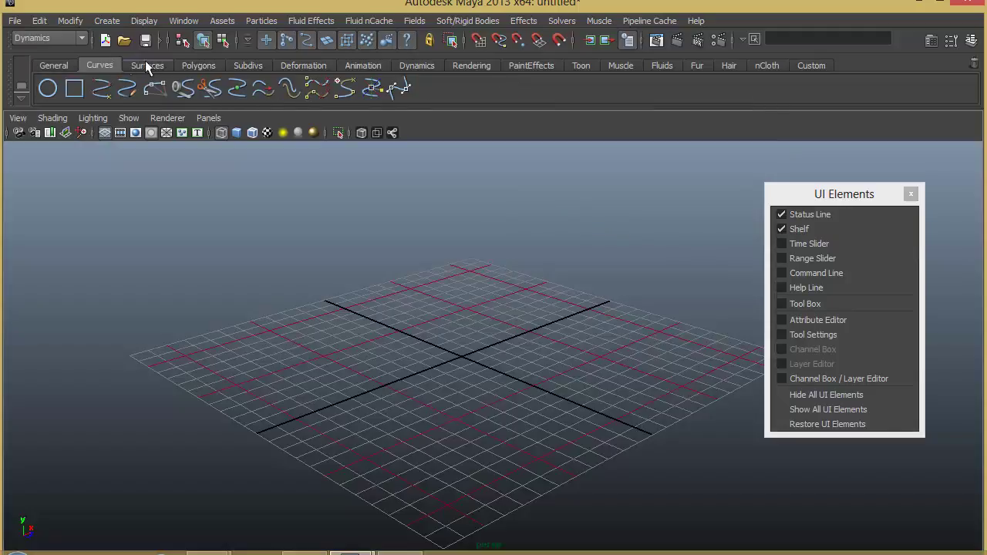
pyautogui.click(148, 65)
pyautogui.click(200, 65)
pyautogui.click(243, 63)
pyautogui.click(289, 61)
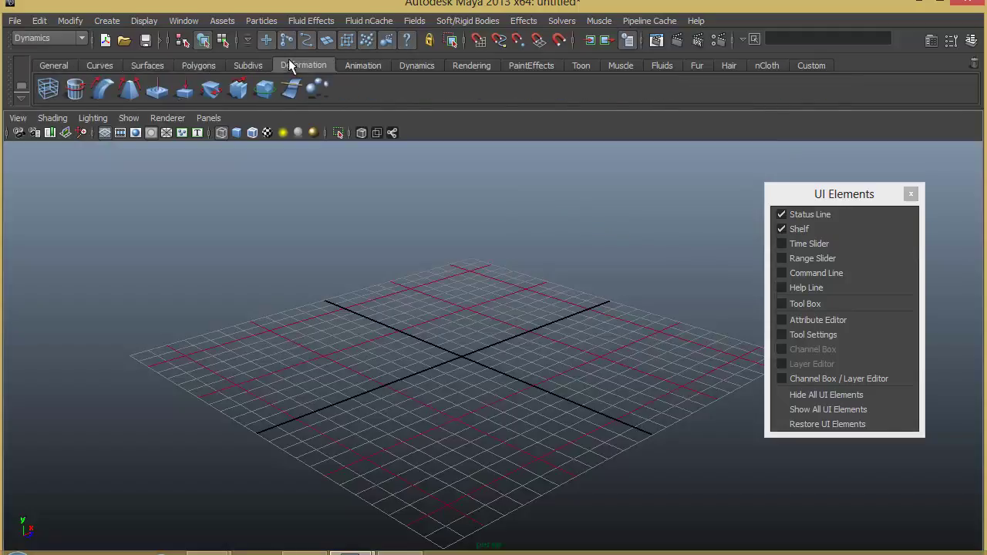
pyautogui.click(348, 60)
pyautogui.click(418, 61)
pyautogui.click(461, 61)
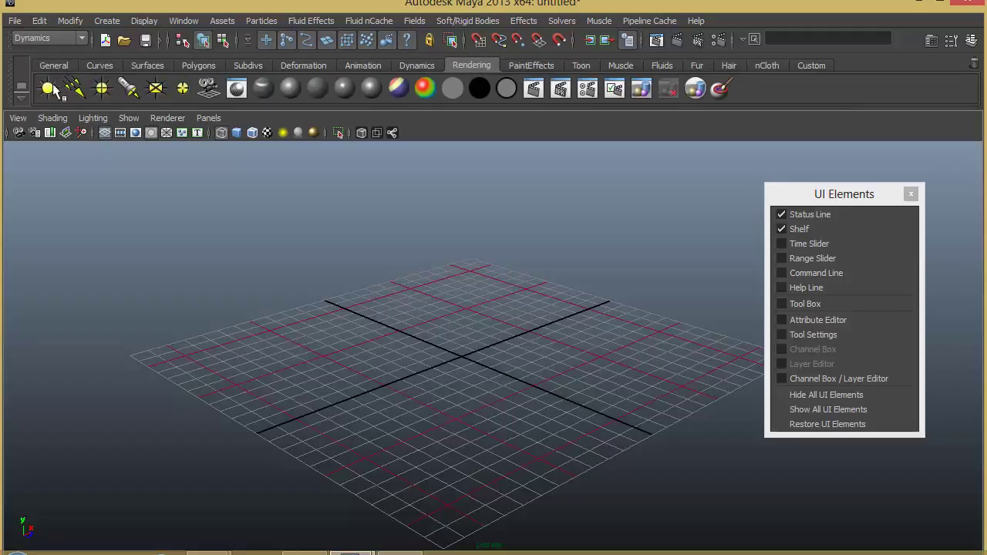
# Step: View PaintEffects and Toon, step back to Surfaces, and finish on the empty Custom shelf
pyautogui.click(531, 63)
pyautogui.click(580, 64)
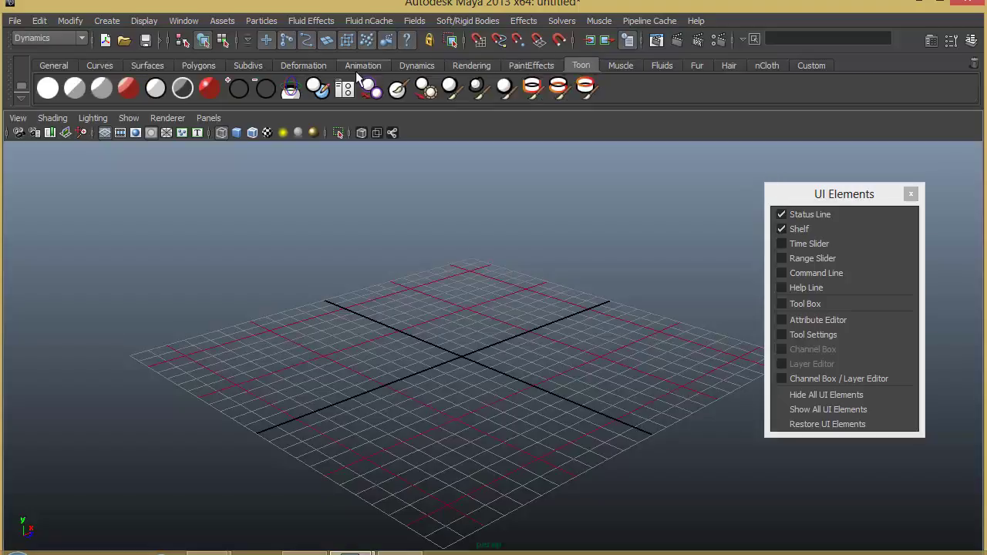
pyautogui.click(362, 65)
pyautogui.click(305, 65)
pyautogui.click(248, 65)
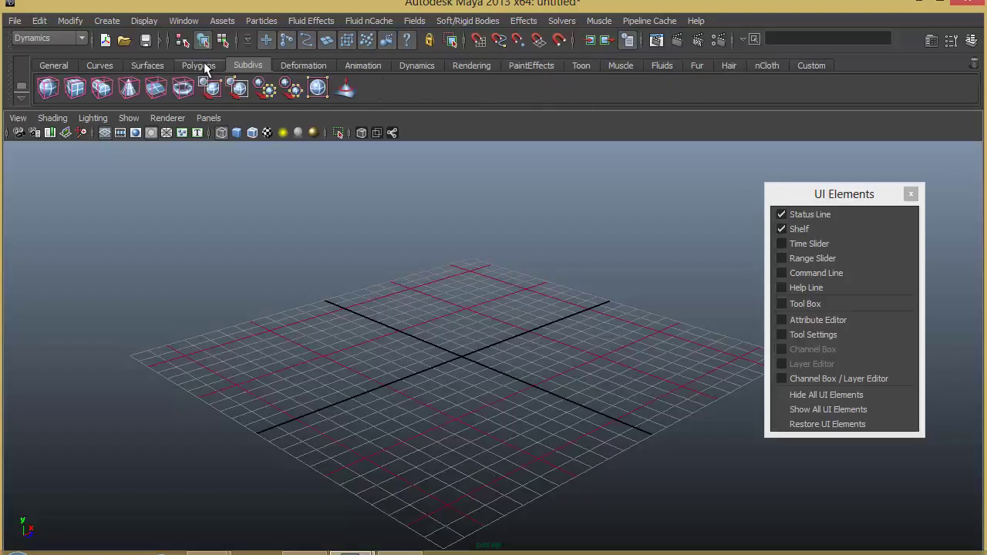
pyautogui.click(198, 65)
pyautogui.click(158, 66)
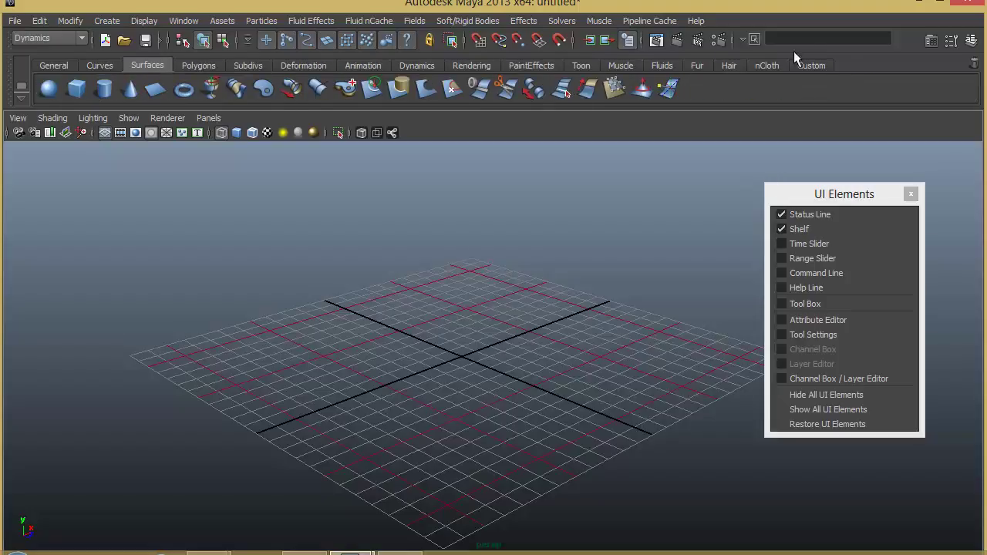
pyautogui.click(822, 65)
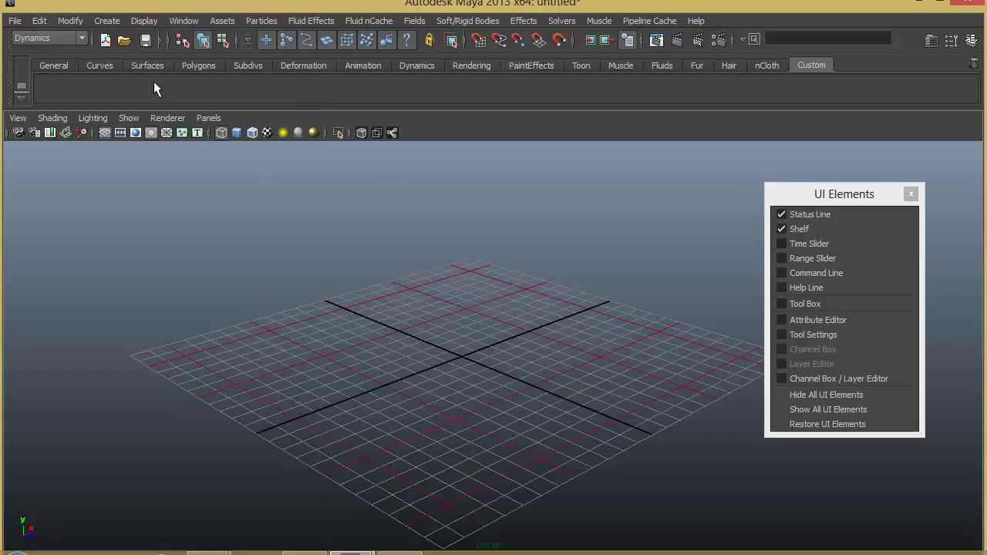
# Step: Hide the Shelf and show the Time Slider and Range Slider instead
pyautogui.click(274, 18)
pyautogui.click(802, 230)
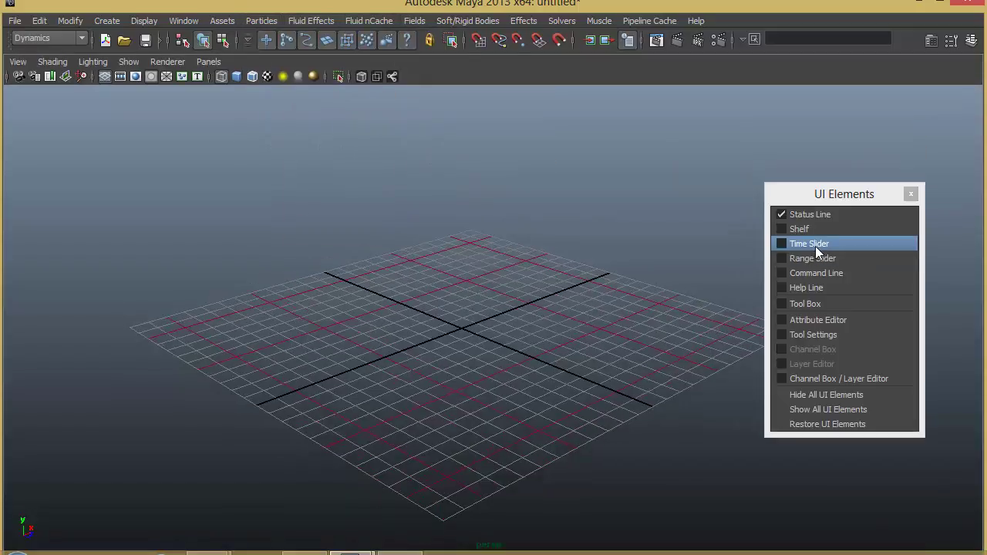
pyautogui.click(816, 245)
pyautogui.moveTo(847, 193); pyautogui.dragTo(842, 113)
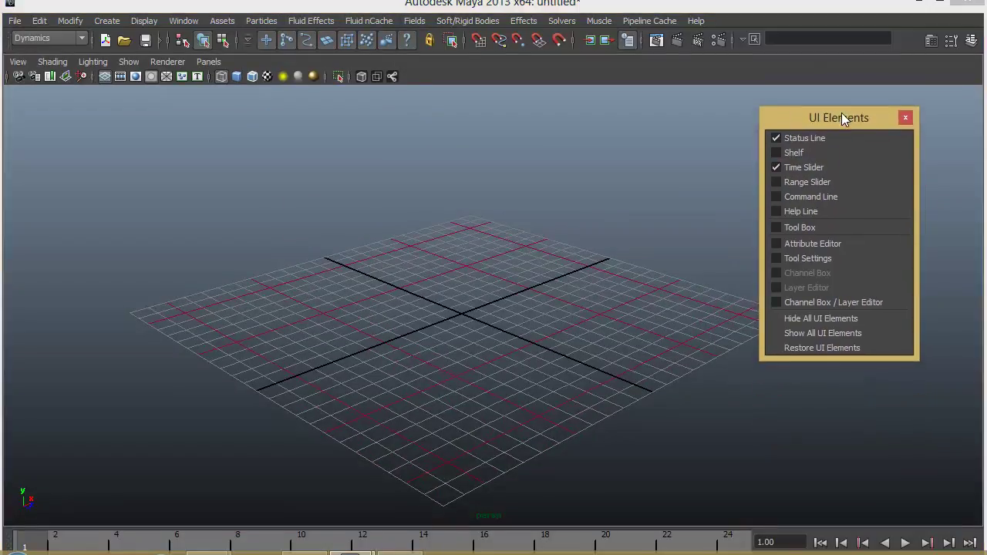
pyautogui.click(764, 543)
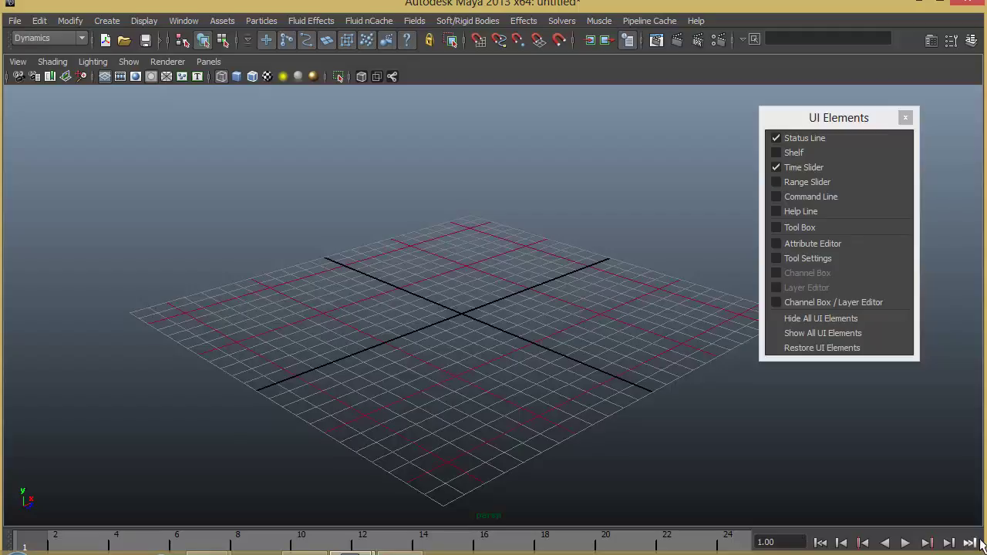
pyautogui.click(806, 182)
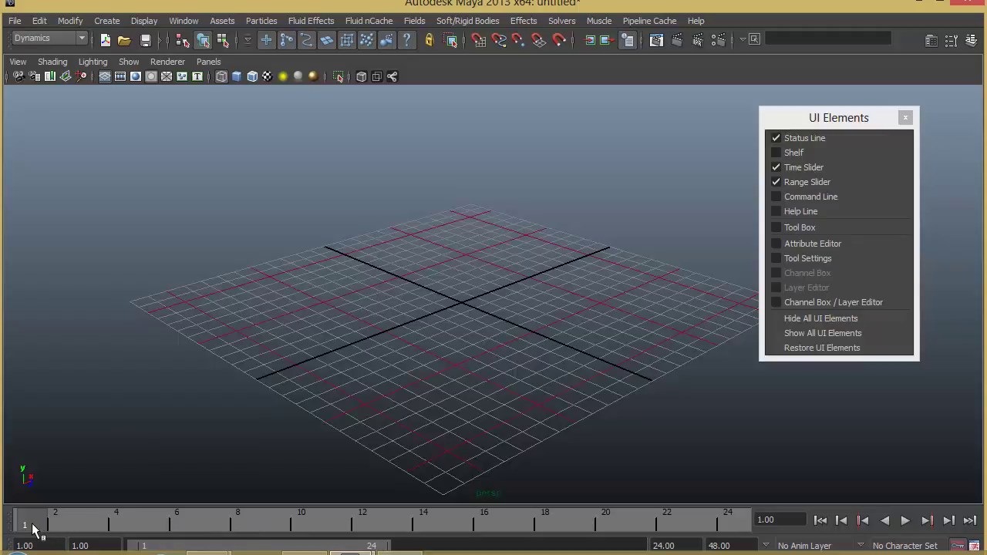
# Step: Scrub to frame 24 and back to 1, play, then shift the range to 16–39 and back to 1–24
pyautogui.moveTo(35, 529); pyautogui.dragTo(845, 479)
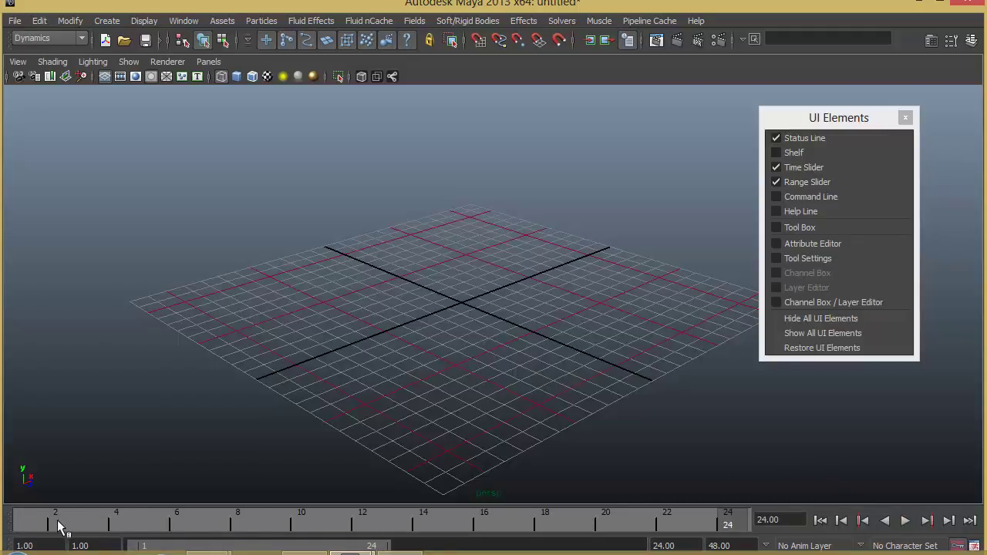
pyautogui.click(28, 525)
pyautogui.hotkey('alt', 'v')
pyautogui.moveTo(388, 549); pyautogui.dragTo(556, 549)
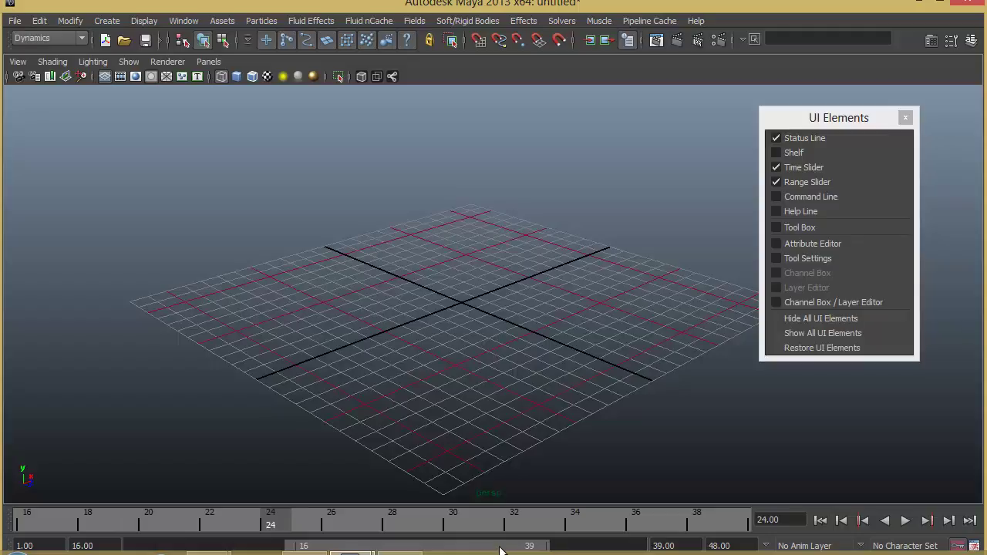
pyautogui.moveTo(496, 551); pyautogui.dragTo(339, 551)
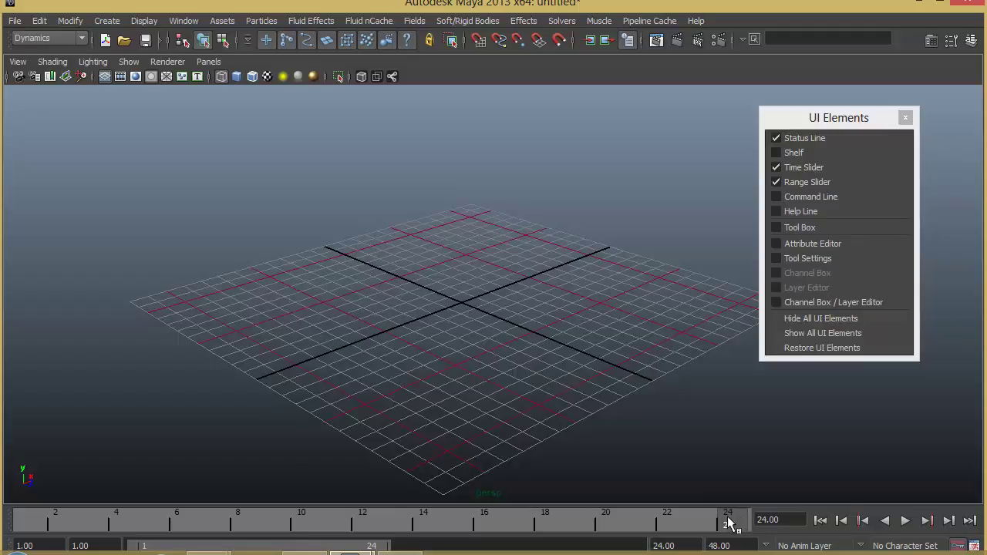
# Step: Extend the playback range end to frame 48 and set the current time to 48
pyautogui.moveTo(725, 521); pyautogui.dragTo(132, 545)
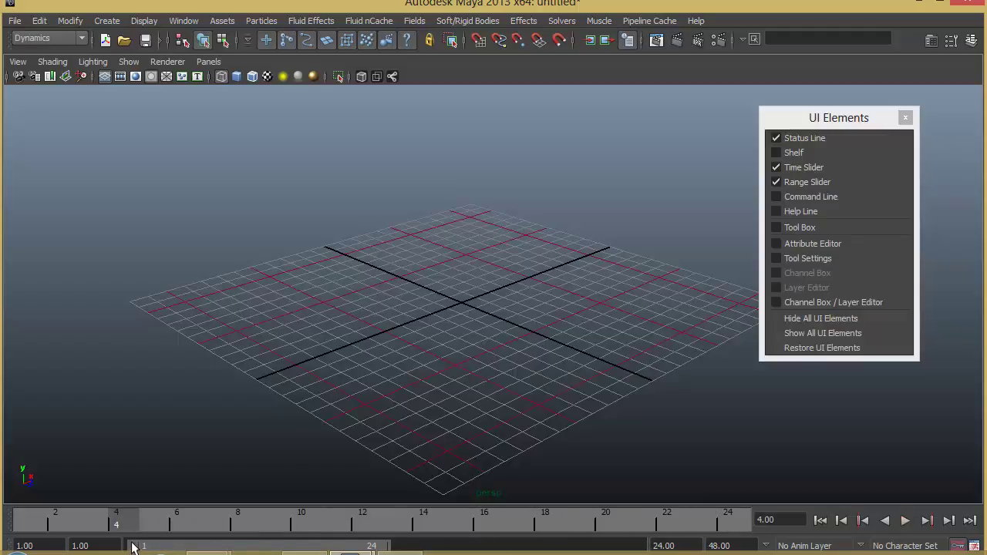
pyautogui.moveTo(387, 546); pyautogui.dragTo(668, 547)
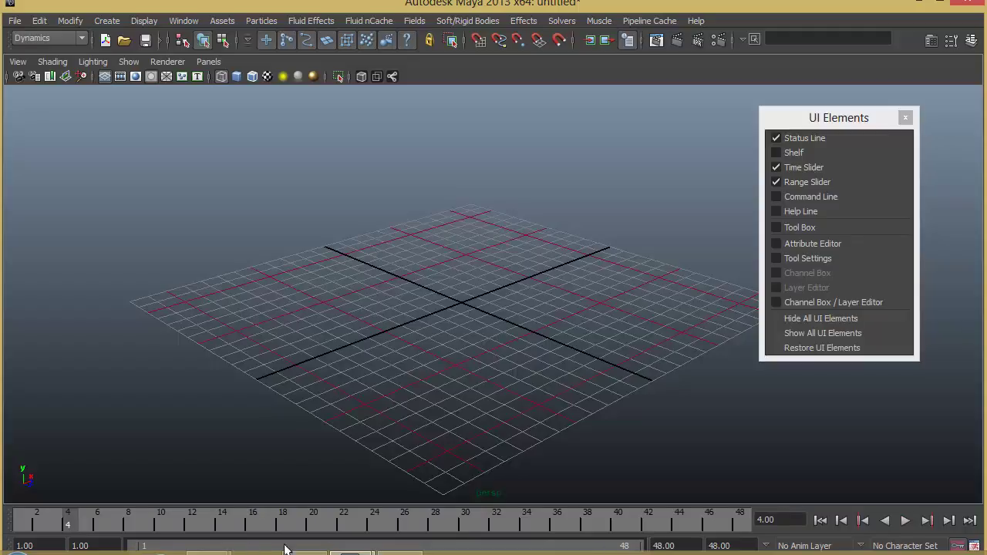
pyautogui.moveTo(68, 523); pyautogui.dragTo(746, 522)
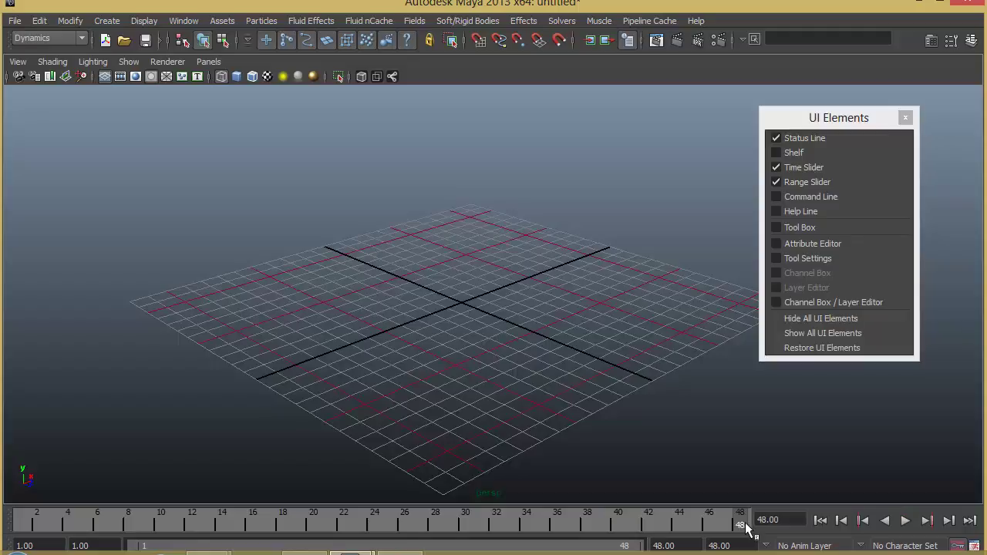
# Step: Show the Command Line, run 'sphere' to create nurbsSphere1, then switch MEL to Python
pyautogui.click(825, 197)
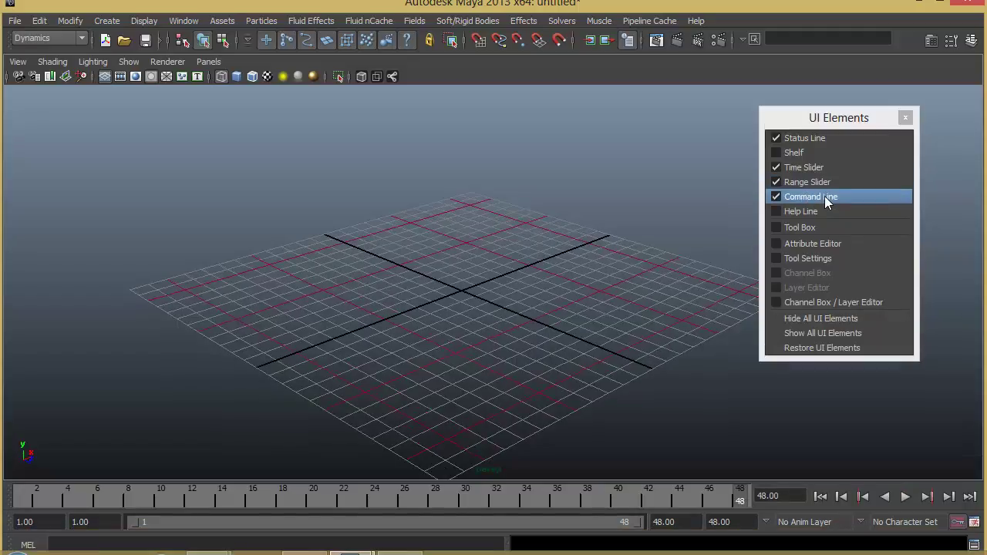
pyautogui.click(95, 544)
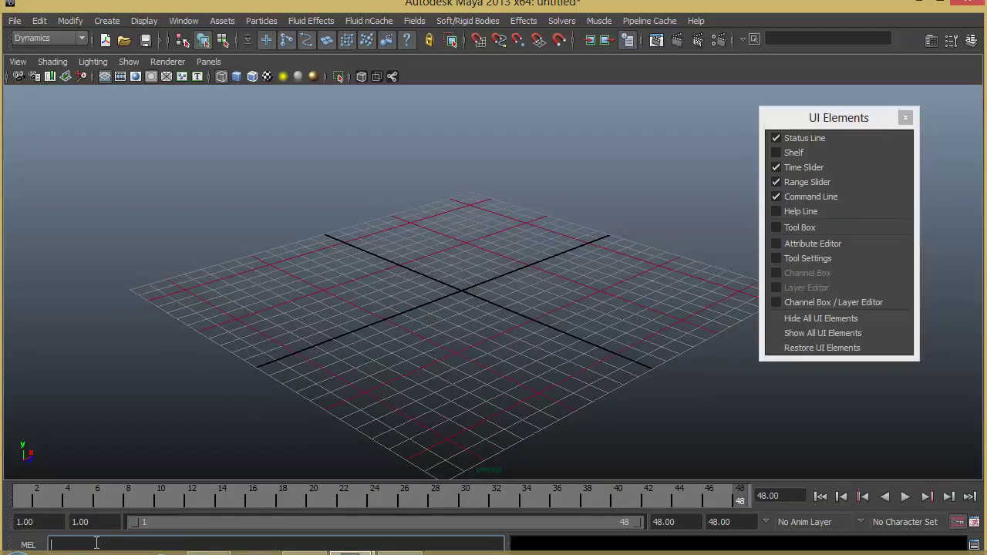
pyautogui.write('s')
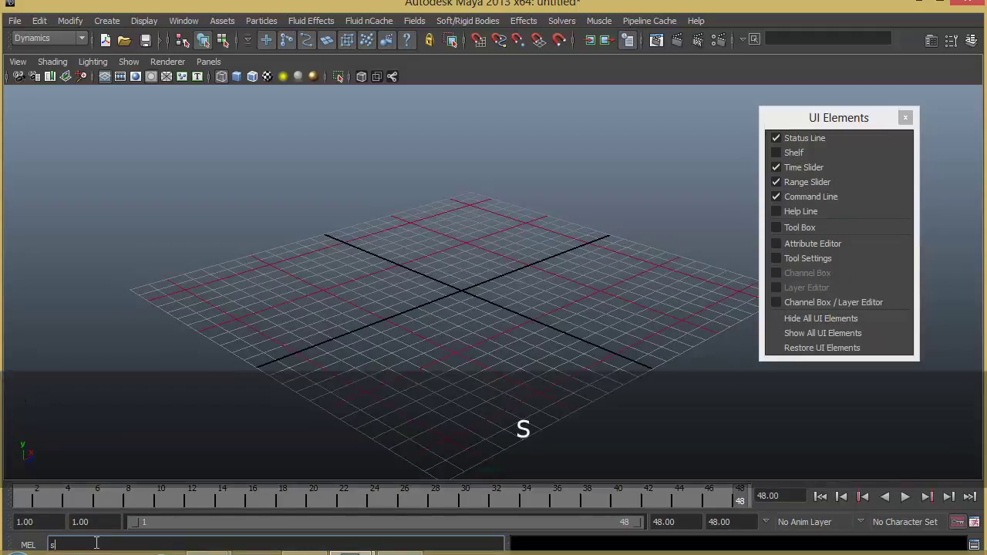
pyautogui.write('phere')
pyautogui.press('Return')
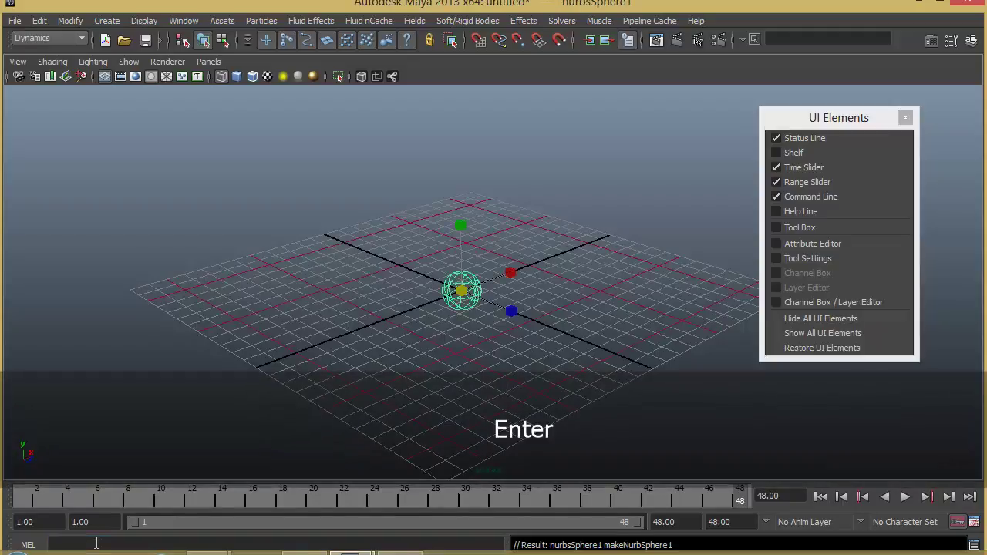
pyautogui.click(31, 546)
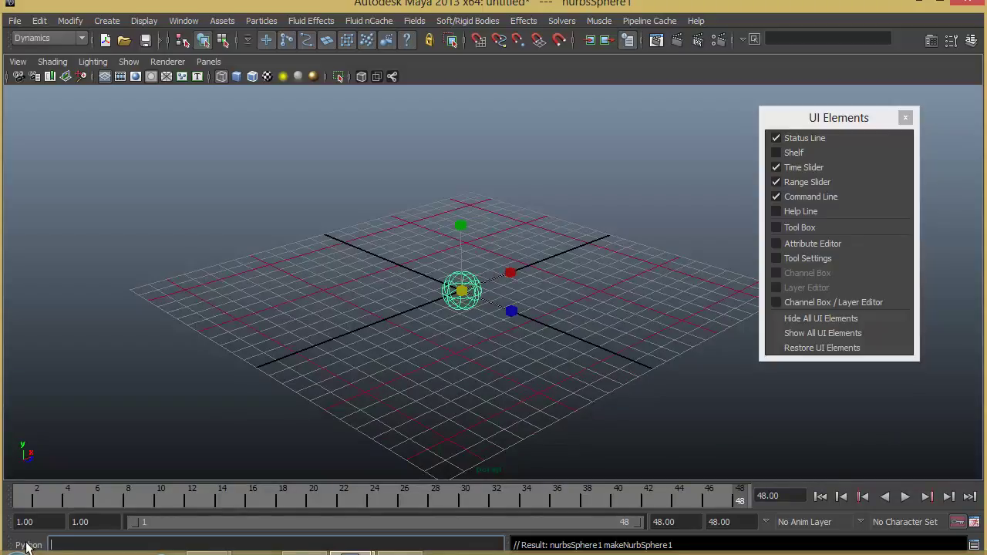
pyautogui.click(26, 545)
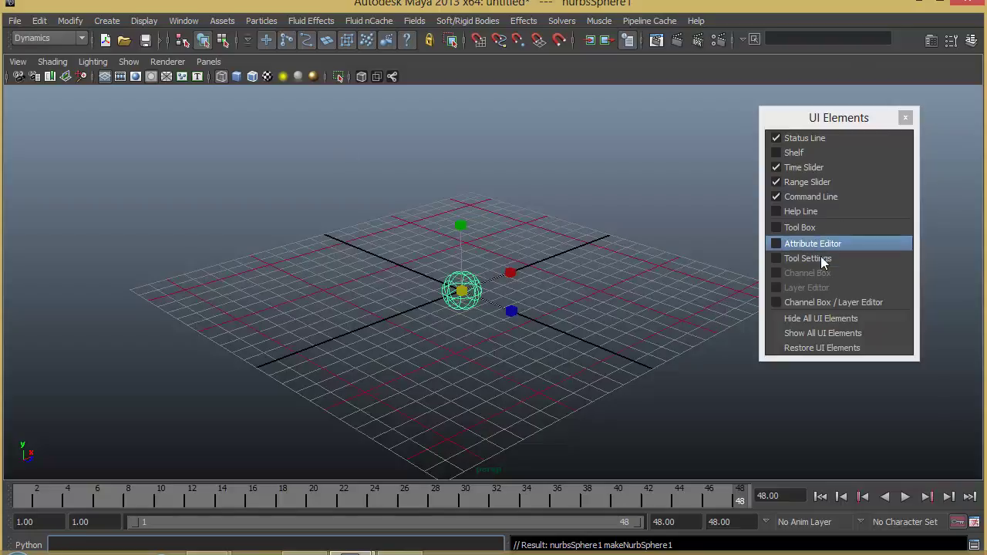
# Step: Turn on the Help Line and the Tool Box in UI Elements
pyautogui.click(805, 211)
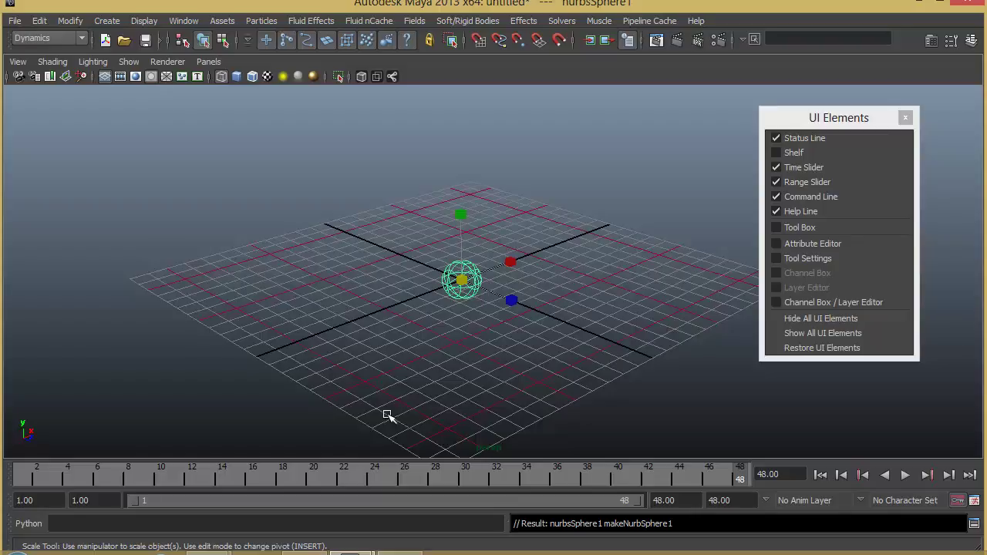
pyautogui.click(800, 229)
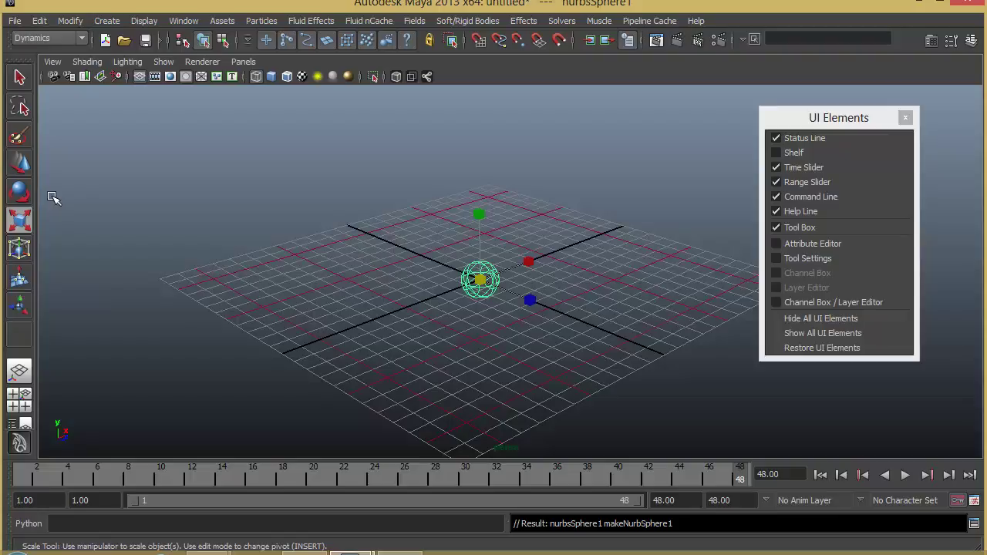
# Step: Show the Attribute Editor for nurbsSphereShape1, select Move then Rotate, and hide Tool Settings again
pyautogui.click(837, 245)
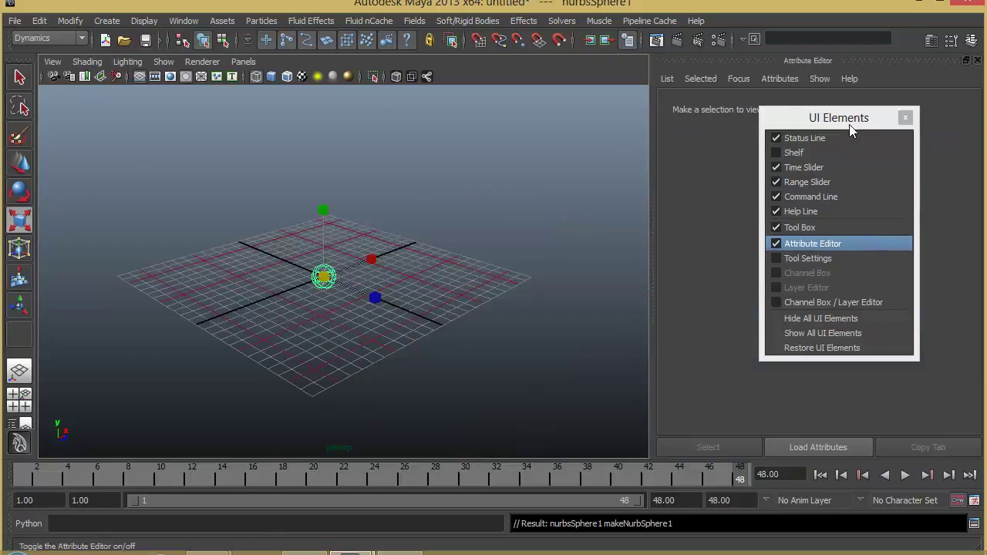
pyautogui.moveTo(839, 117); pyautogui.dragTo(465, 131)
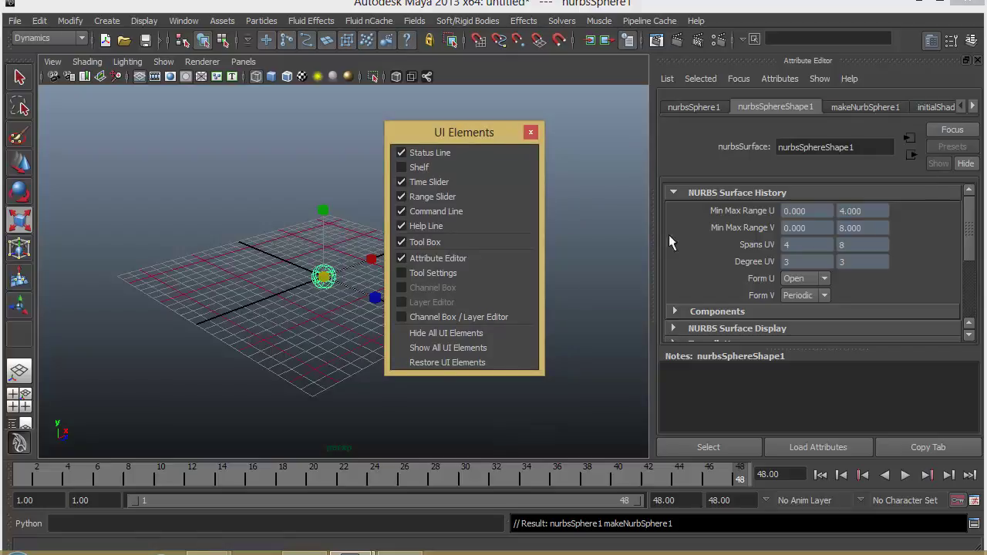
pyautogui.click(467, 274)
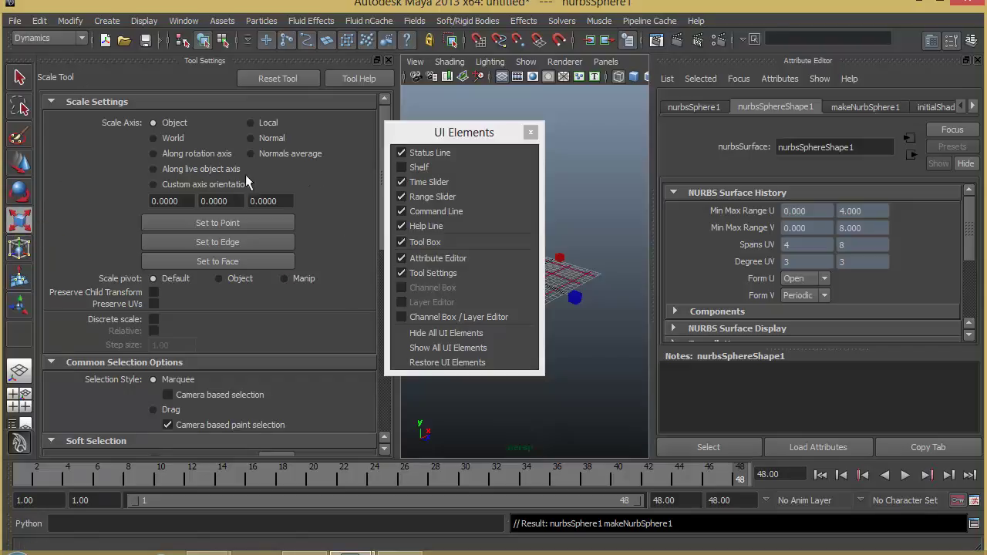
pyautogui.click(22, 164)
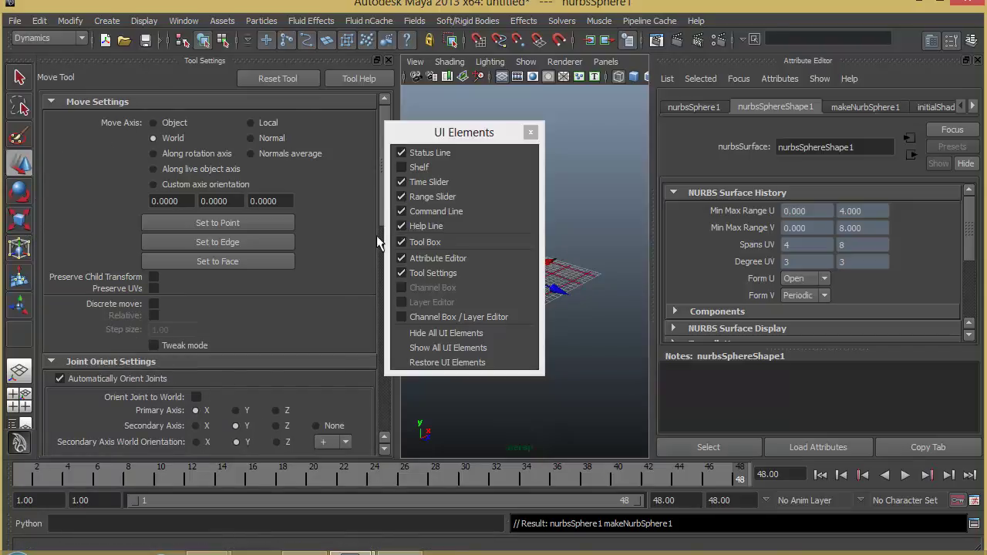
pyautogui.click(19, 193)
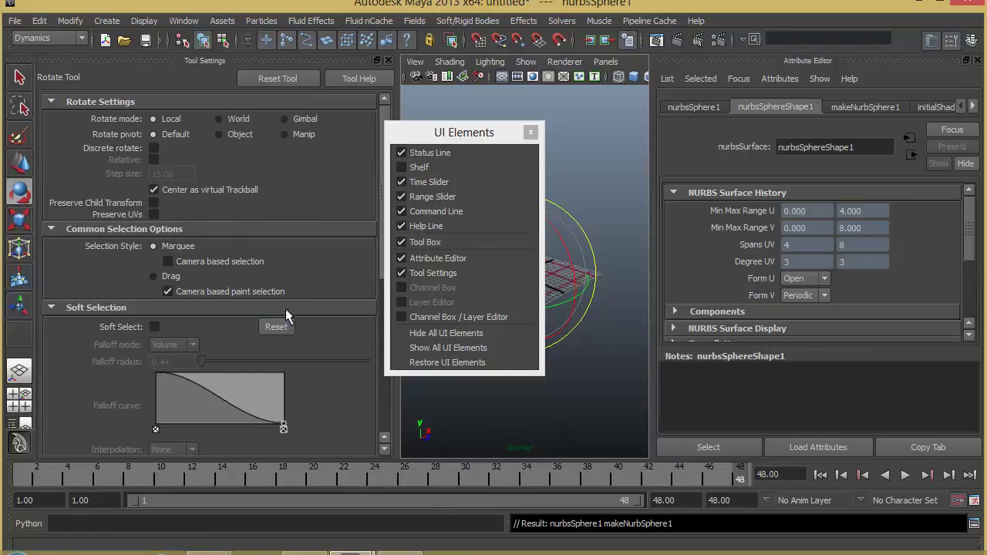
pyautogui.click(430, 273)
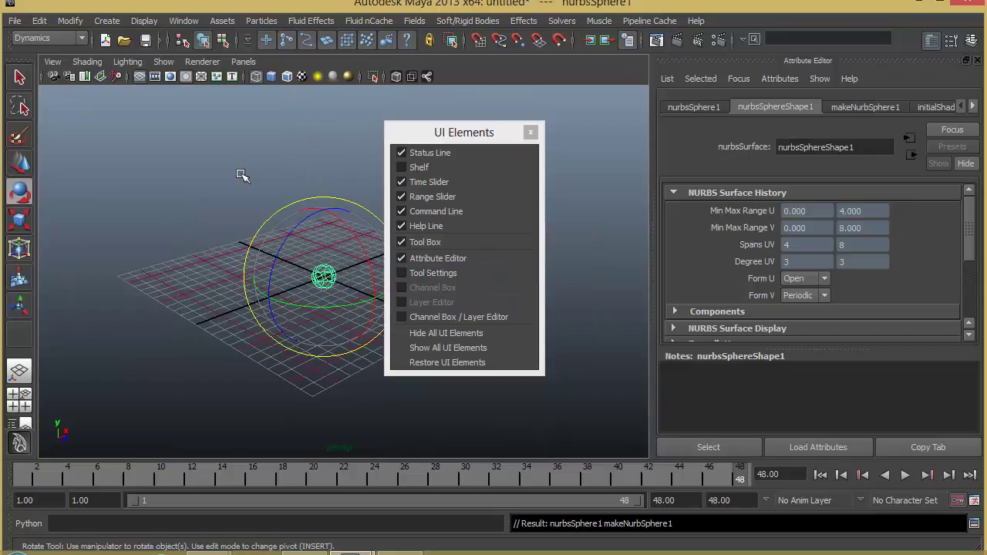
pyautogui.moveTo(469, 132); pyautogui.dragTo(314, 96)
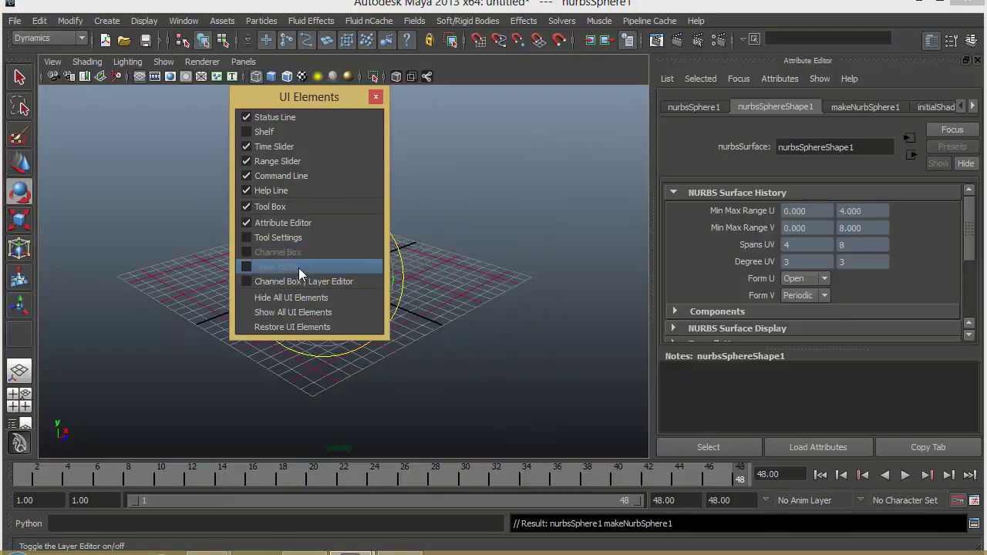
# Step: Show the Channel Box / Layer Editor and browse the Render and Anim tabs, returning to Display
pyautogui.click(297, 284)
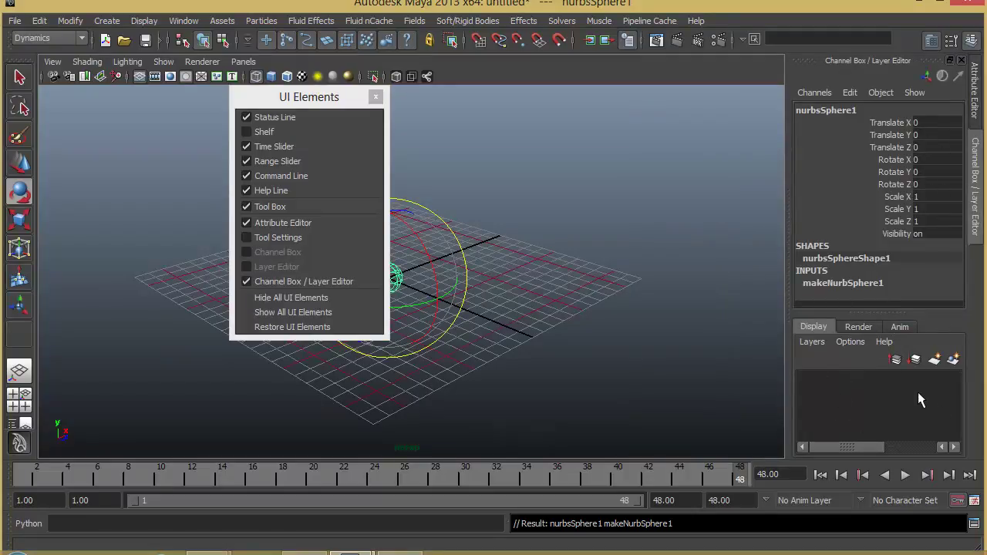
pyautogui.moveTo(314, 104); pyautogui.dragTo(188, 134)
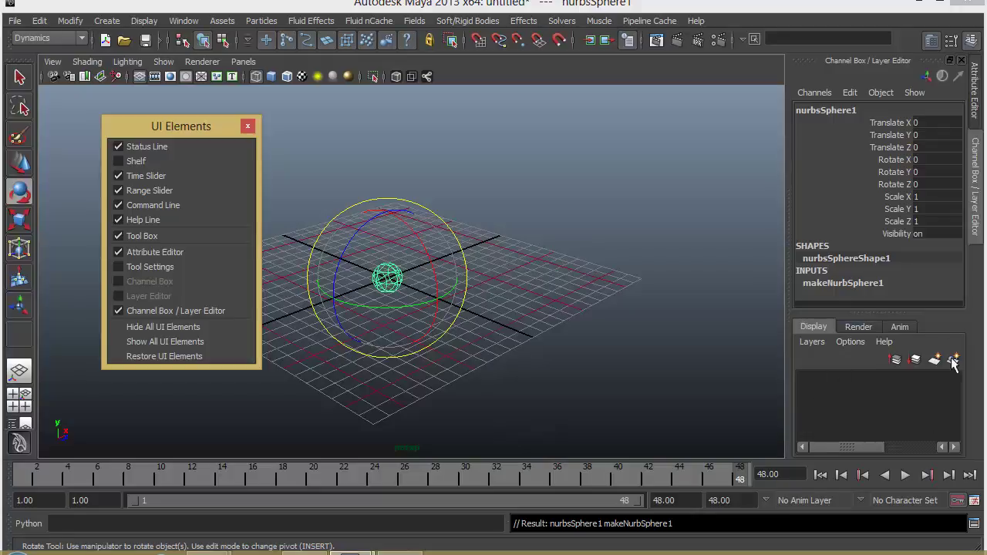
pyautogui.click(861, 323)
pyautogui.click(897, 323)
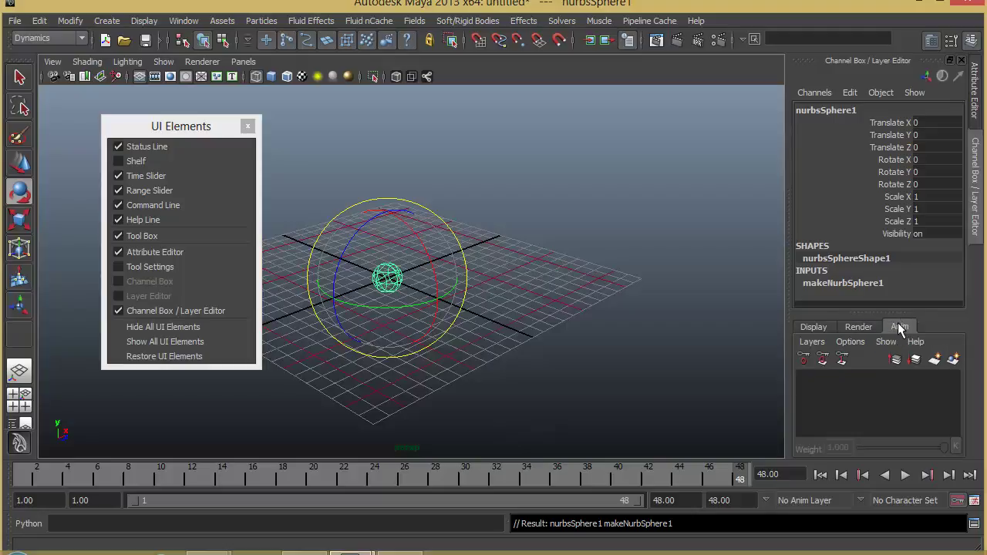
pyautogui.click(858, 326)
pyautogui.click(819, 326)
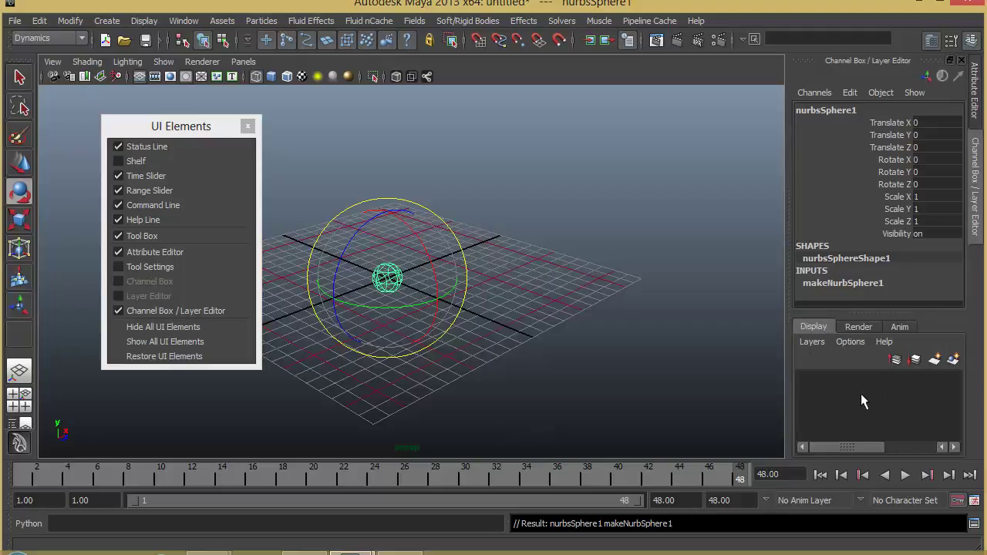